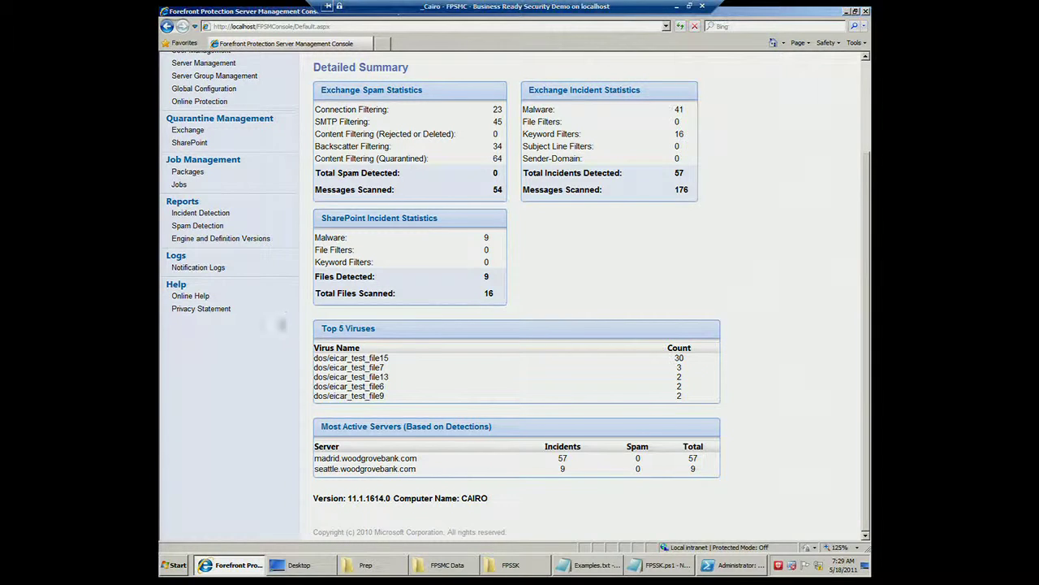
# Grant the chosen woodgrovebank.com domain user console access, then view the managed server list.
pyautogui.scroll(3, 263, 329)
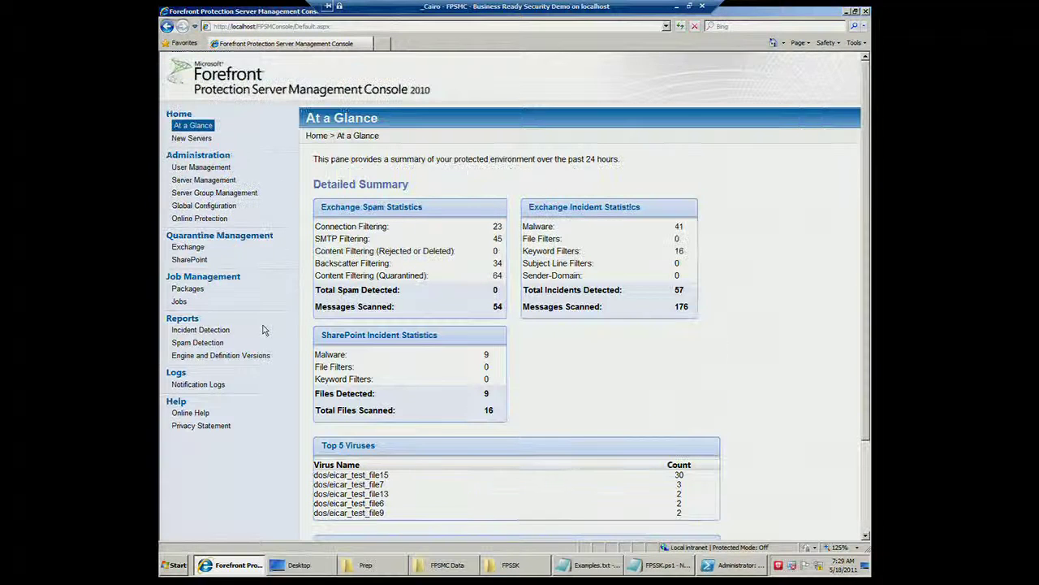
pyautogui.click(199, 167)
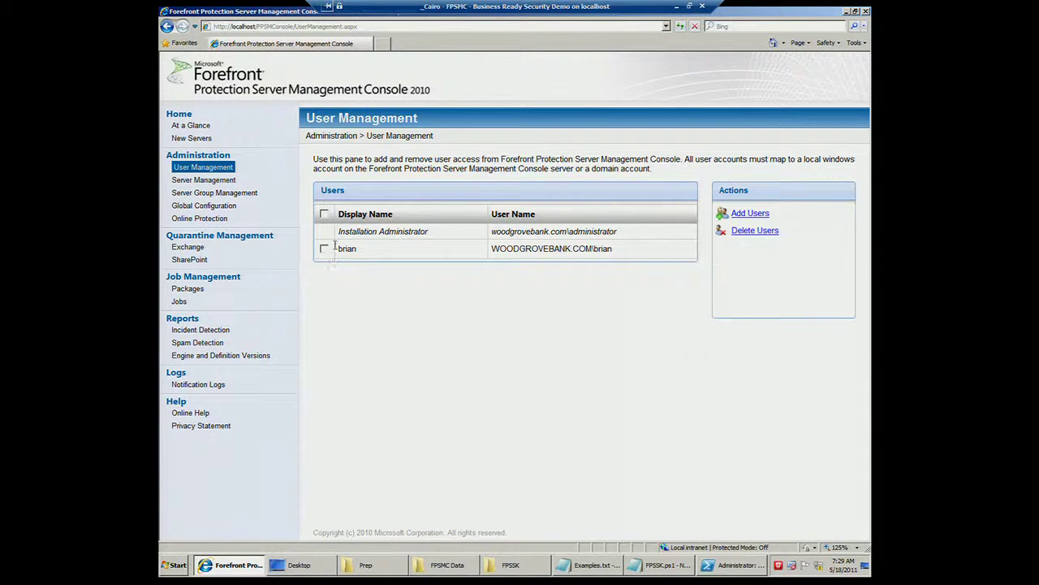
pyautogui.click(746, 214)
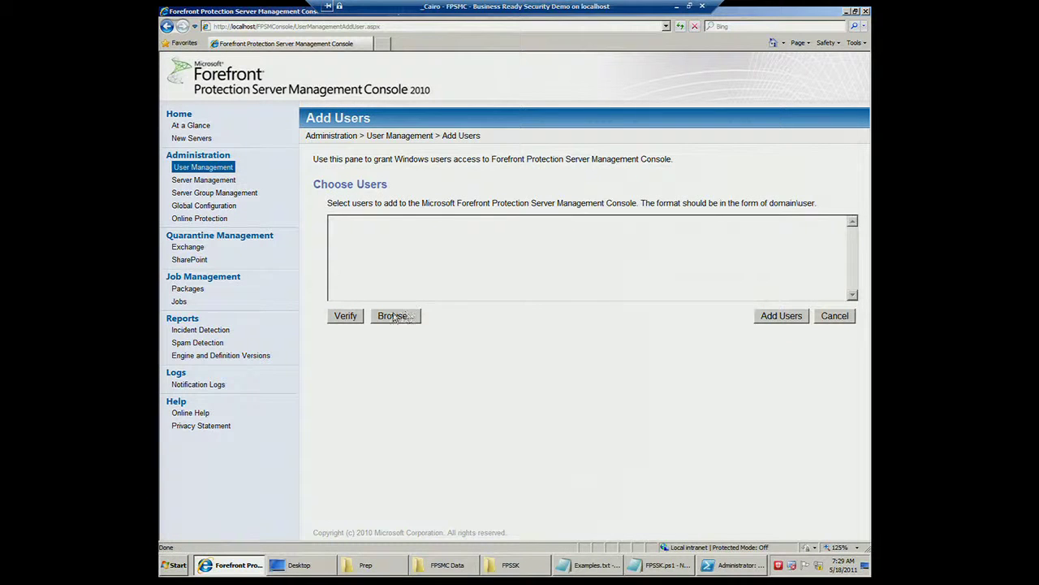
pyautogui.click(396, 316)
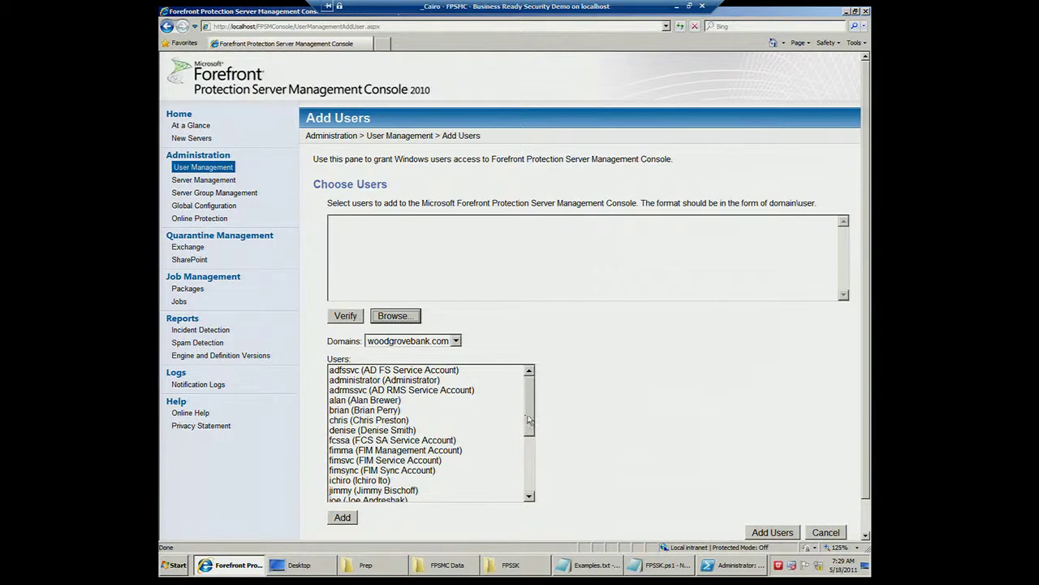
pyautogui.click(388, 421)
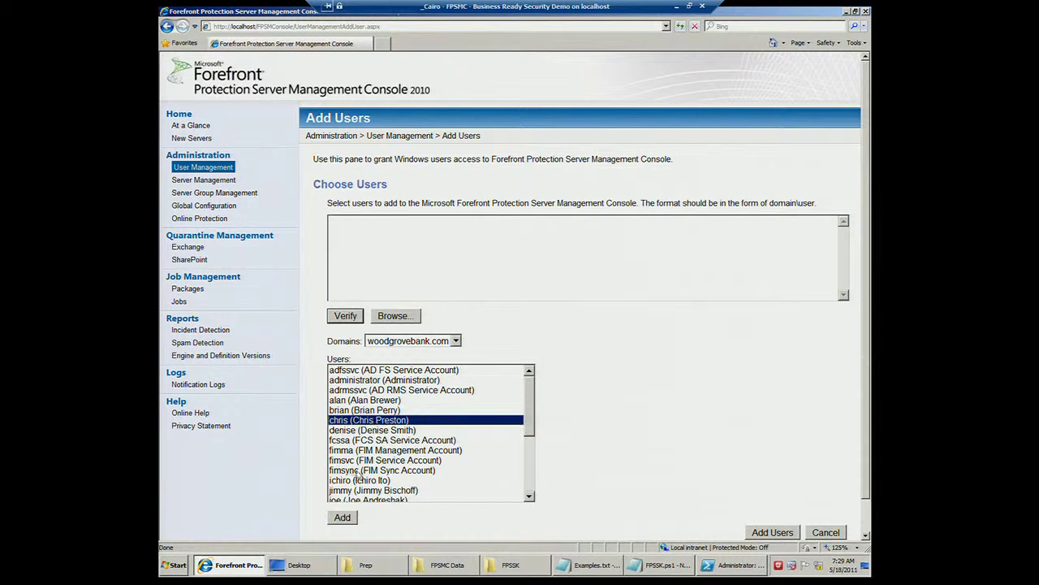
pyautogui.click(342, 517)
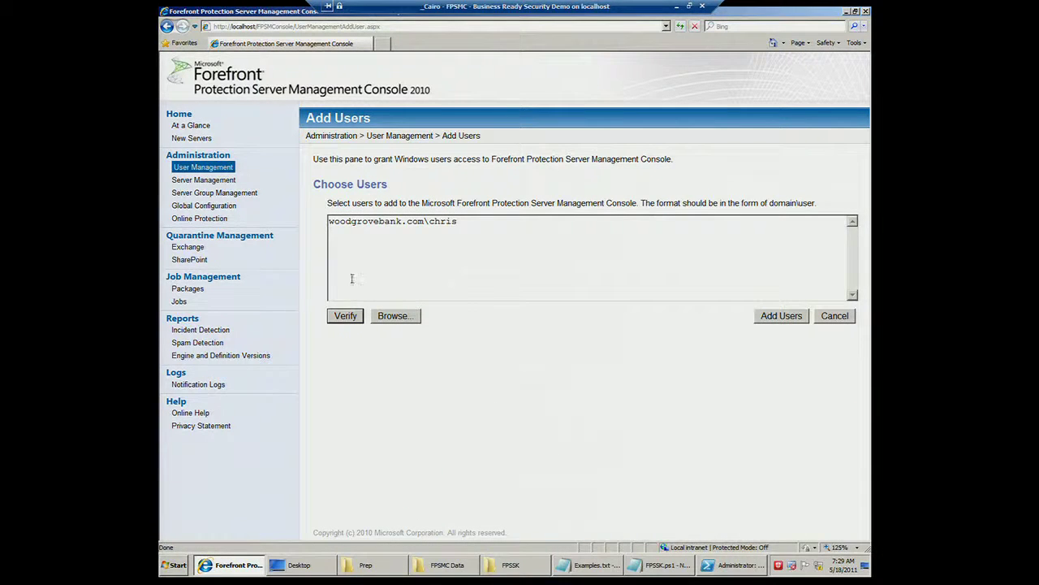
pyautogui.click(783, 316)
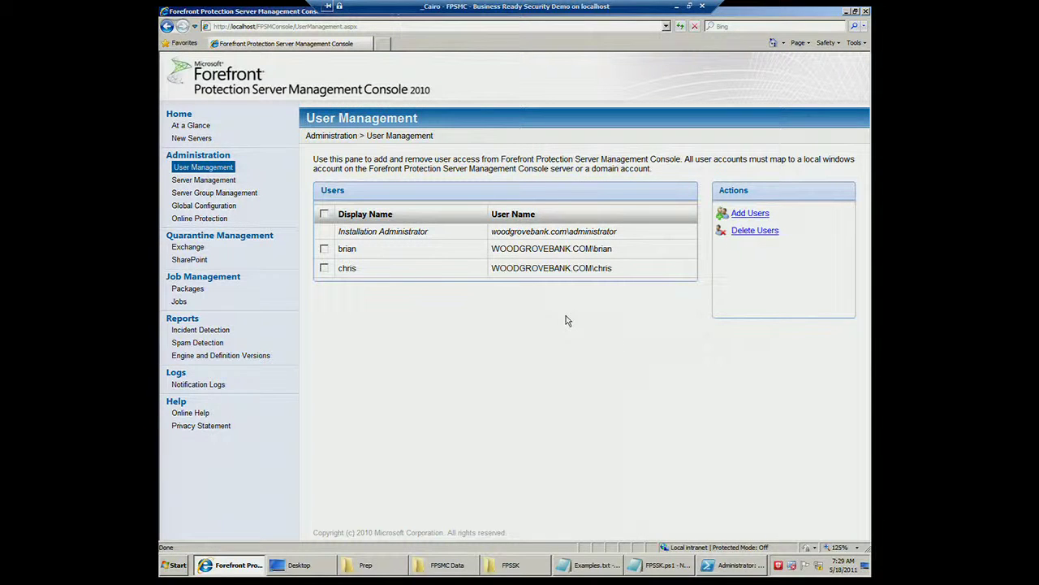
pyautogui.click(204, 179)
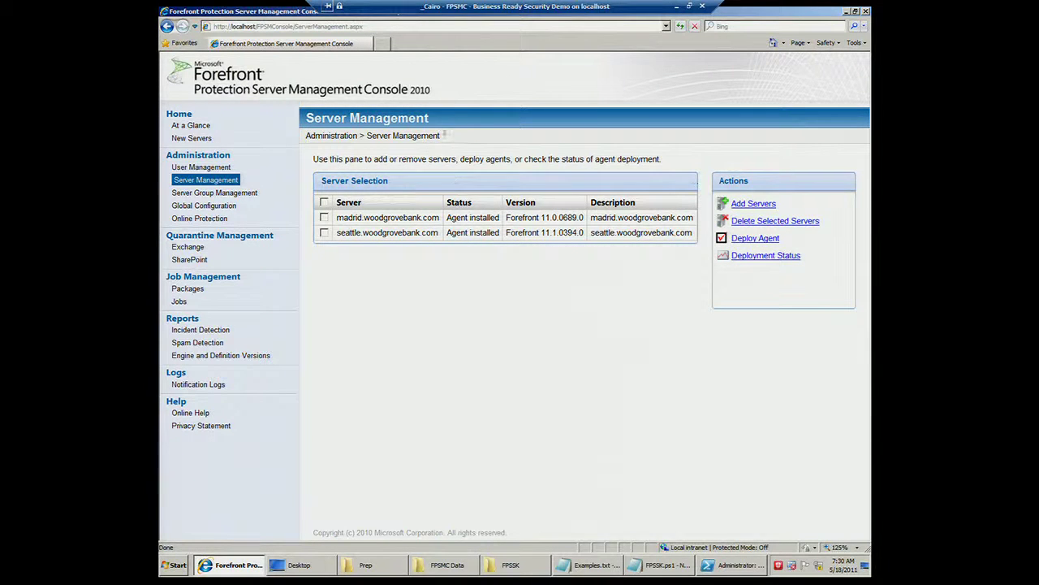
# Find the Sydney server in the domain and save it as a managed server.
pyautogui.click(742, 206)
pyautogui.click(408, 323)
pyautogui.click(349, 365)
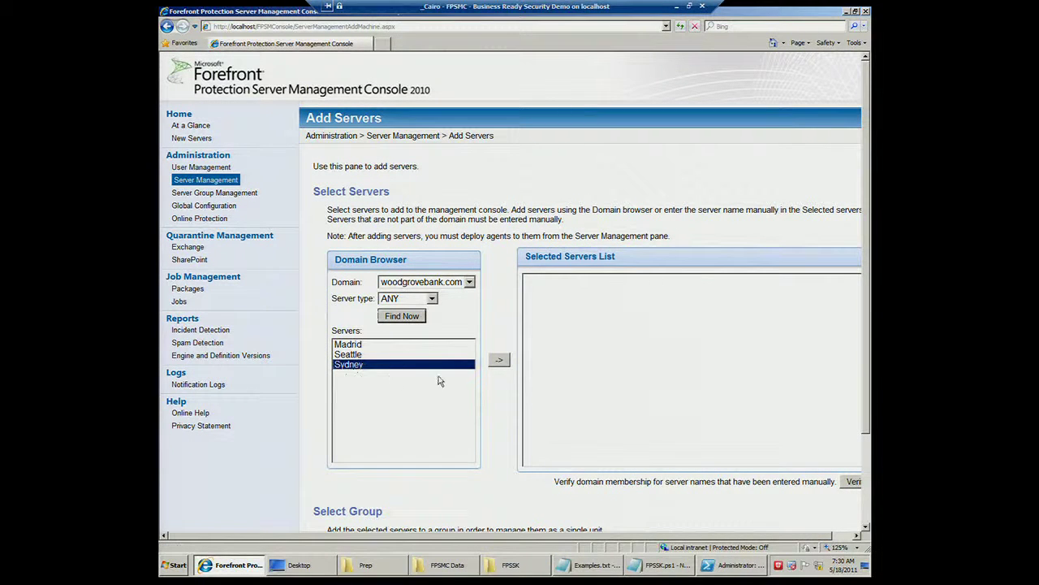
pyautogui.click(497, 362)
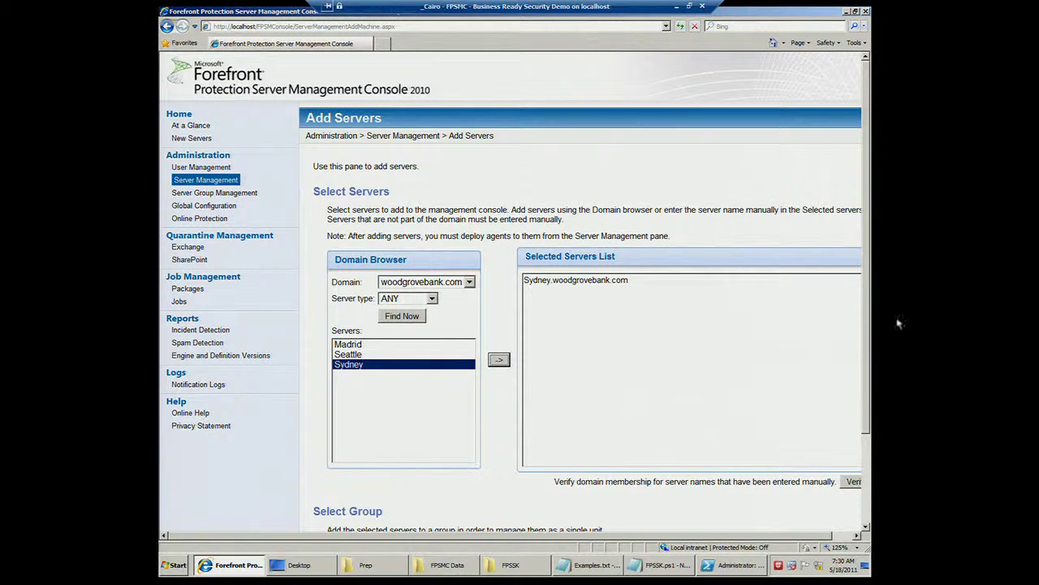
pyautogui.scroll(-3, 856, 345)
pyautogui.click(809, 456)
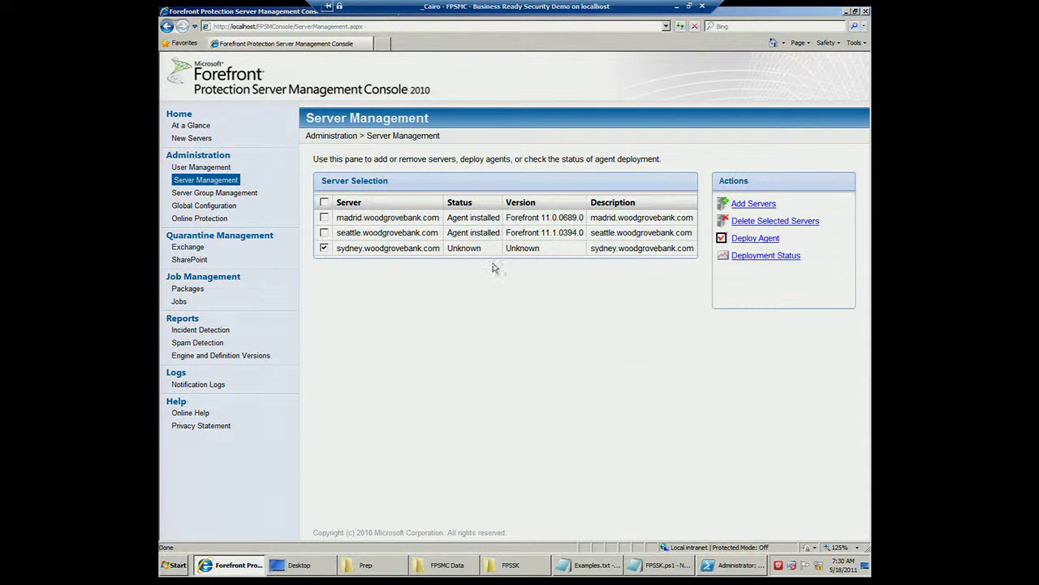
# Deploy the management agent to Sydney using the admin credentials.
pyautogui.click(748, 242)
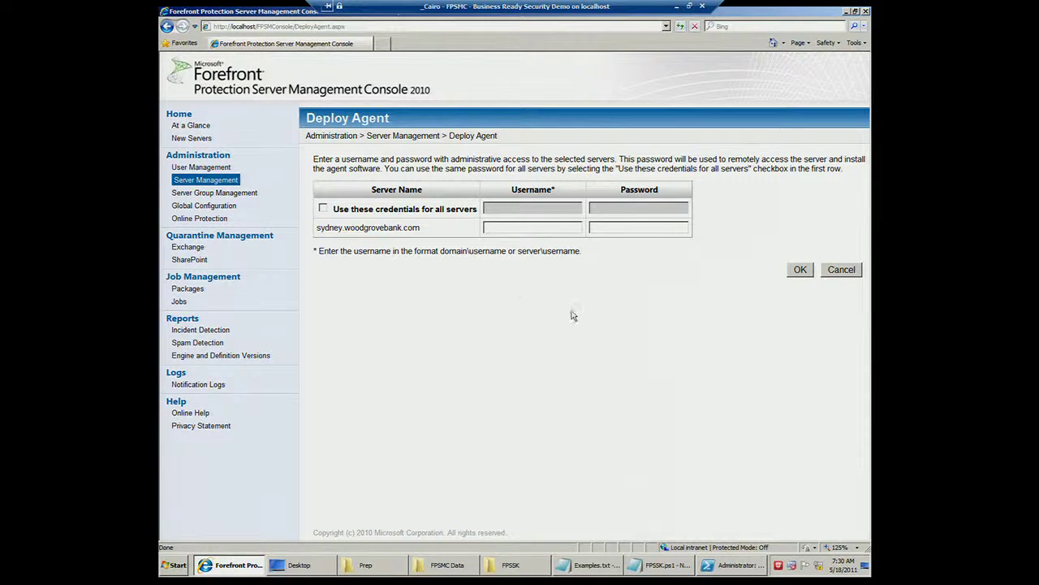
pyautogui.write('administrator')
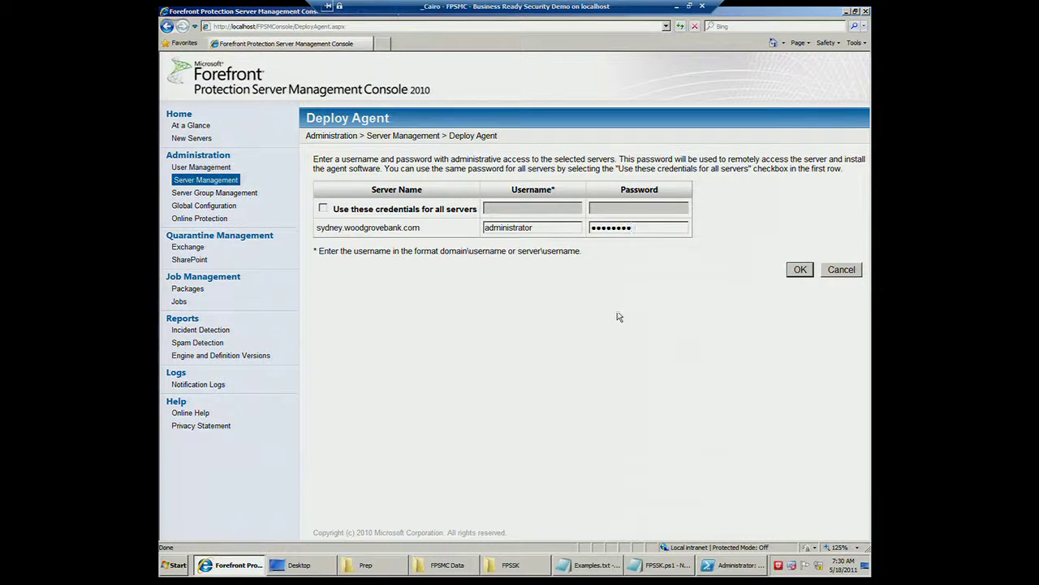
pyautogui.click(800, 268)
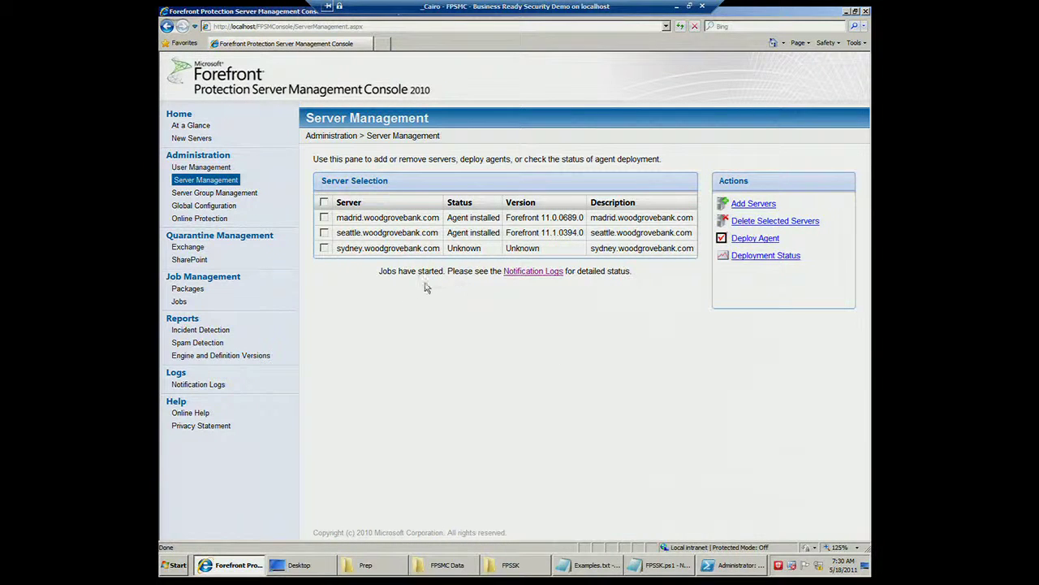
pyautogui.click(215, 192)
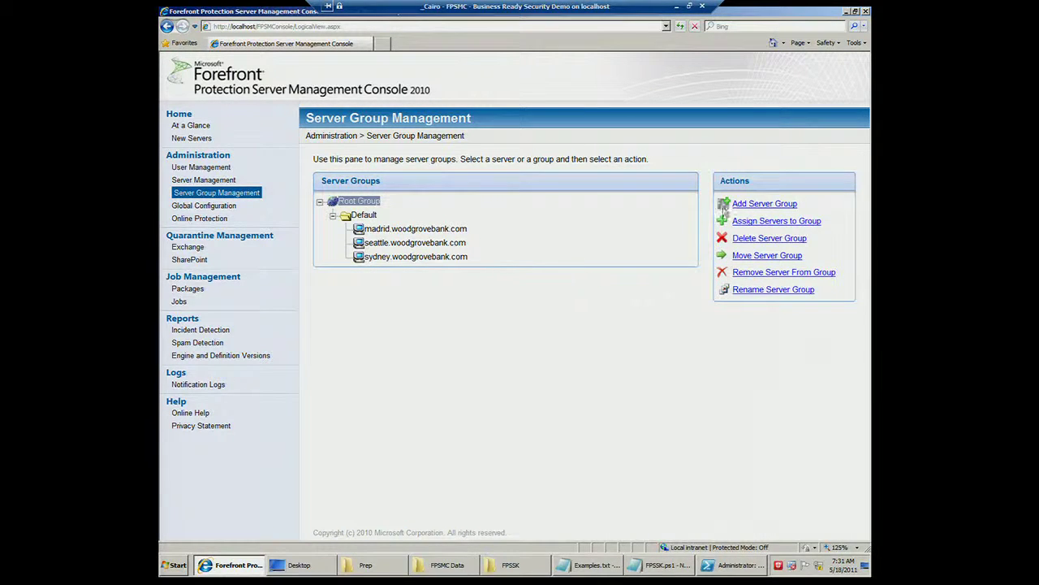
# Create a new server group named Exchange.
pyautogui.click(752, 208)
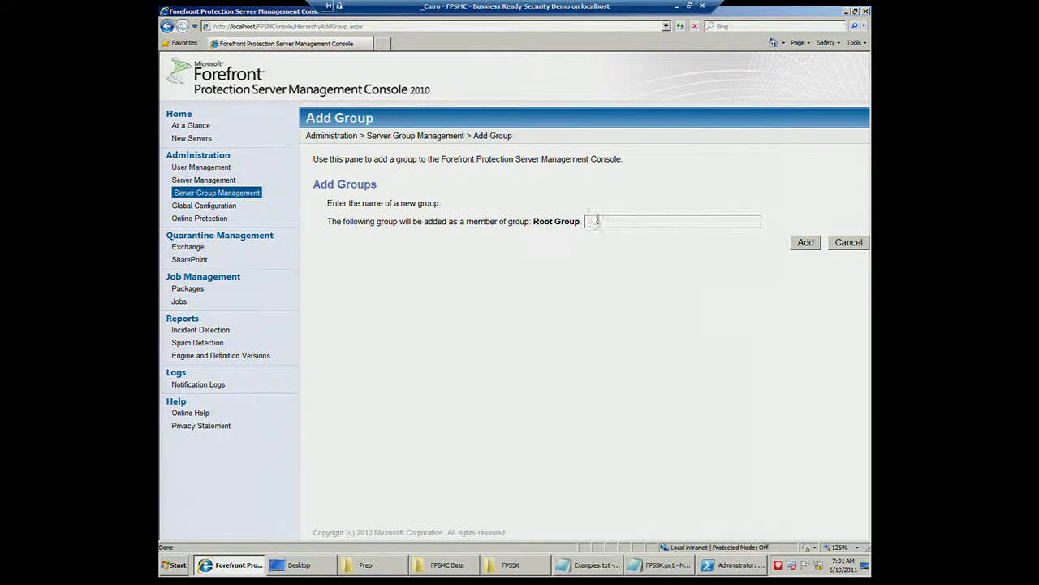
pyautogui.write('Excangecaange')
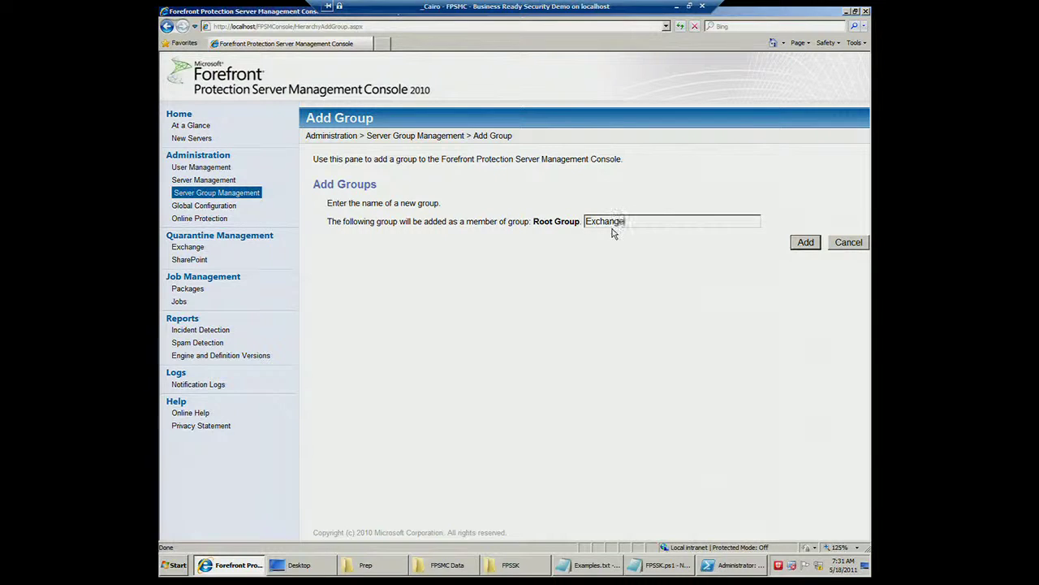
pyautogui.click(804, 243)
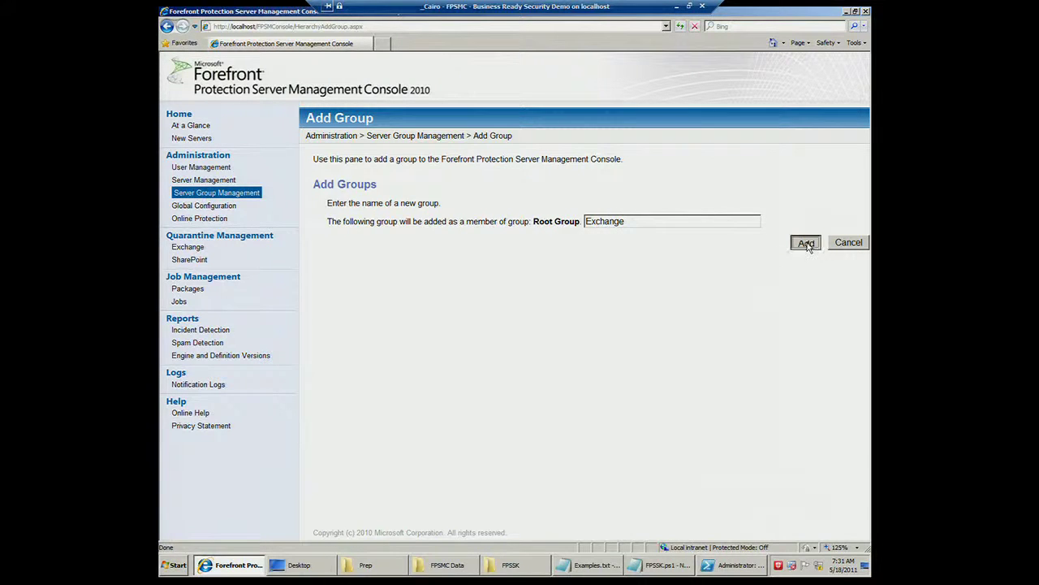
# Assign madrid.woodgrovebank.com to the Exchange group.
pyautogui.click(369, 273)
pyautogui.click(775, 228)
pyautogui.click(324, 265)
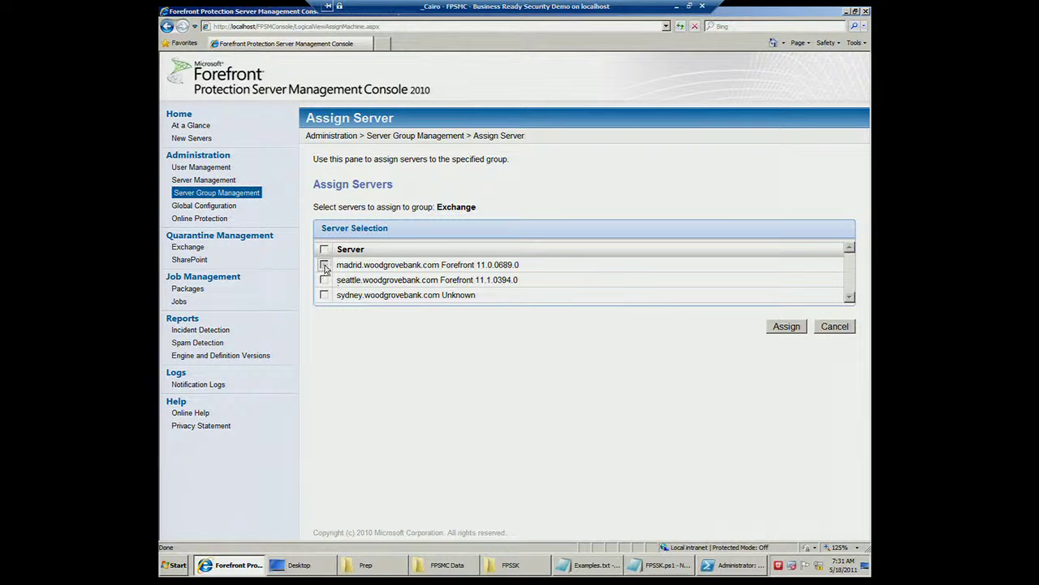
pyautogui.click(784, 326)
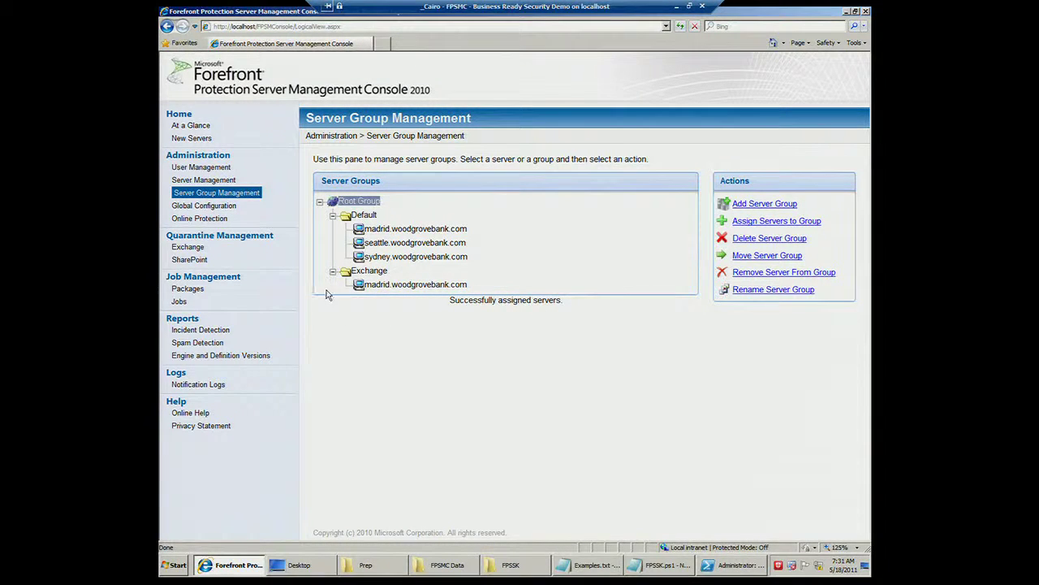
pyautogui.click(379, 286)
pyautogui.click(207, 206)
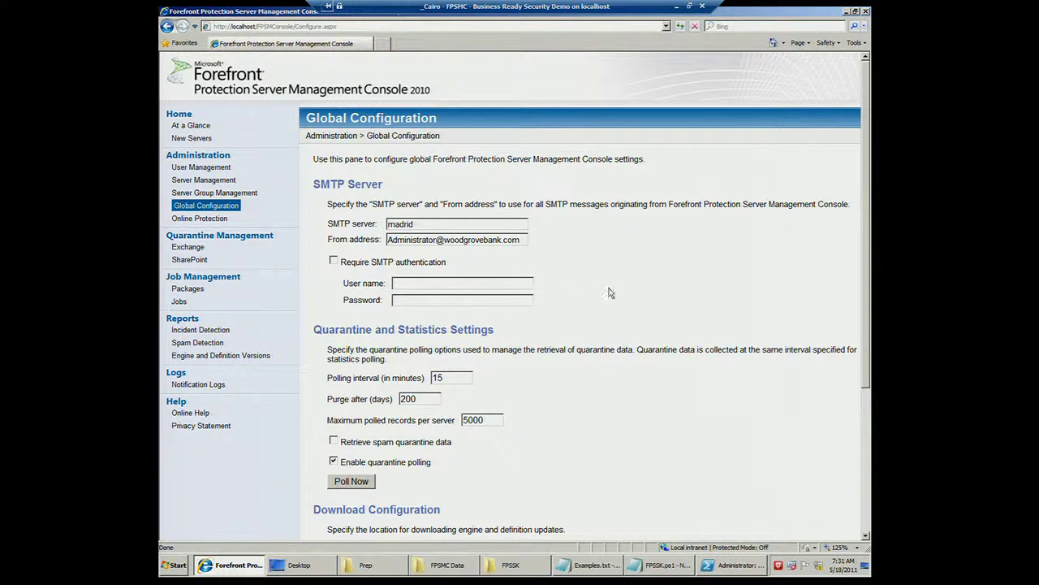
# Review the global settings, highlighting the 200-day purge and the download location URL.
pyautogui.scroll(-2, 422, 267)
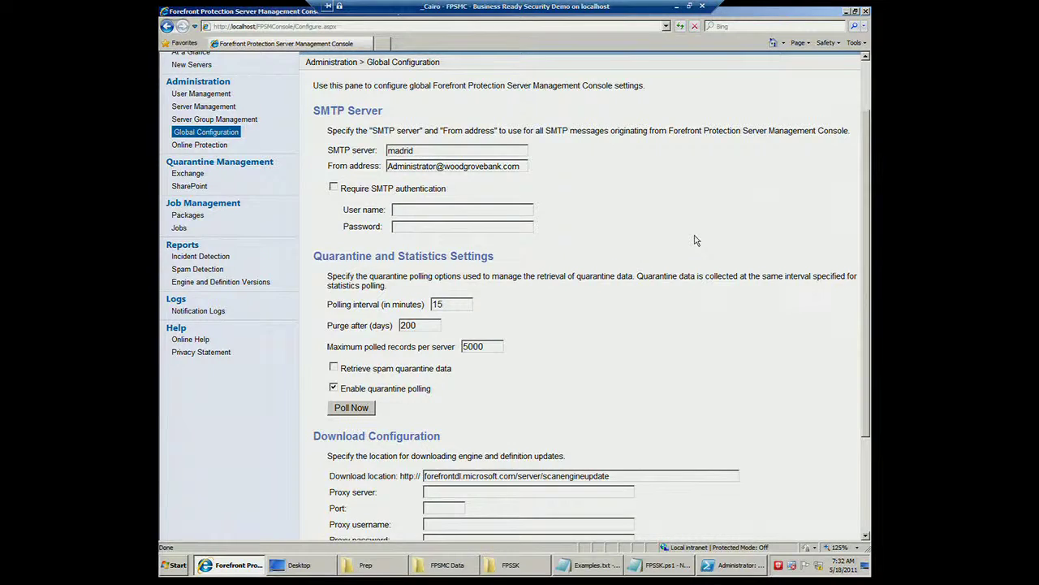
pyautogui.scroll(-4, 644, 249)
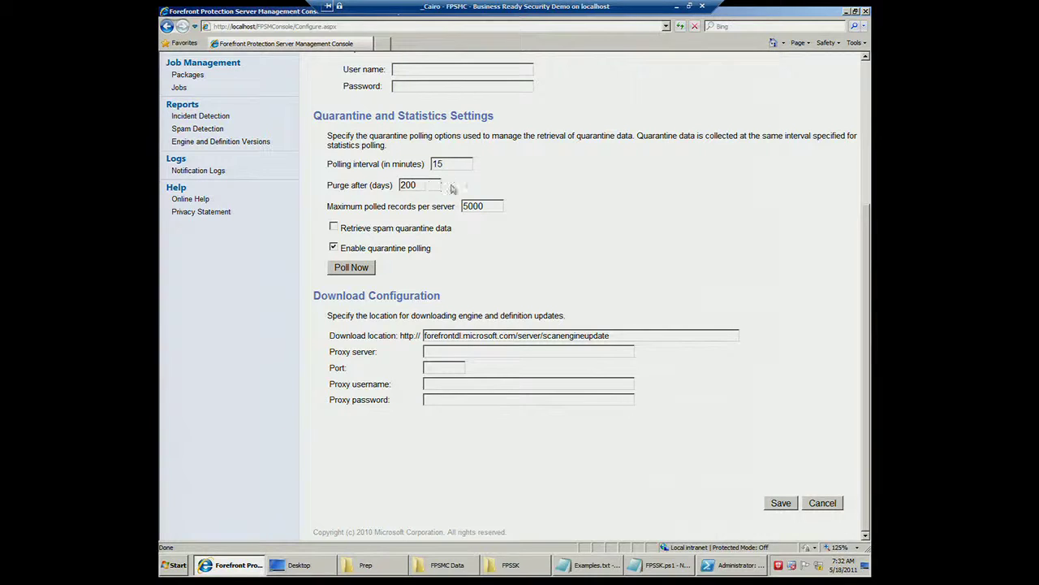
pyautogui.moveTo(419, 184); pyautogui.dragTo(395, 185)
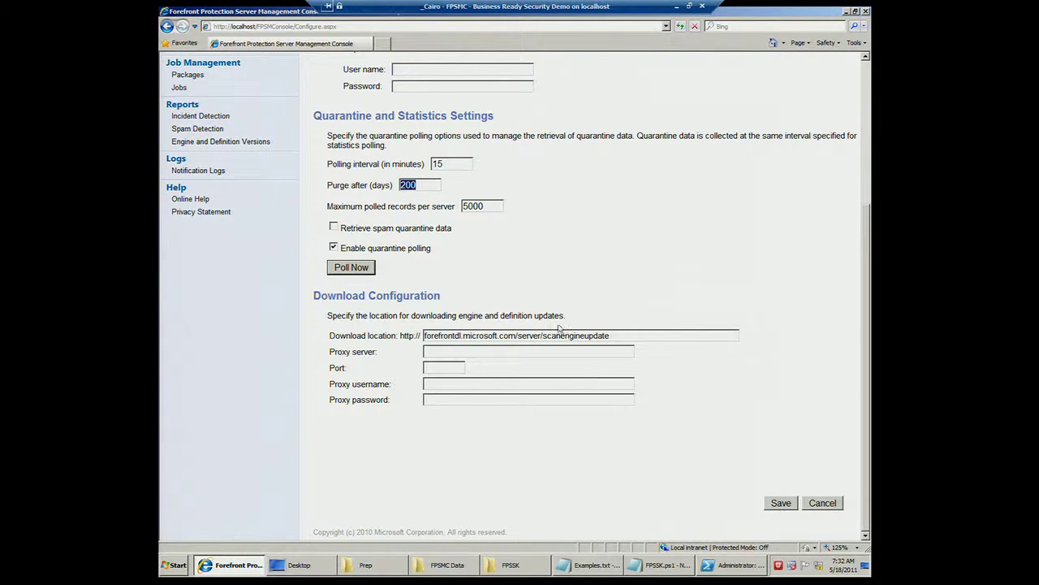
pyautogui.moveTo(617, 339); pyautogui.dragTo(423, 337)
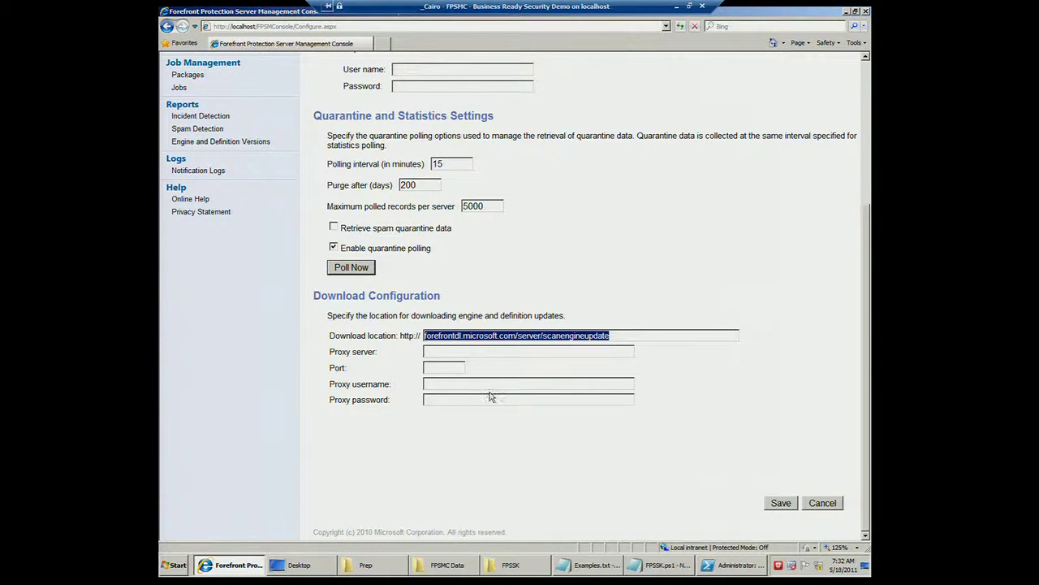
pyautogui.scroll(3, 780, 365)
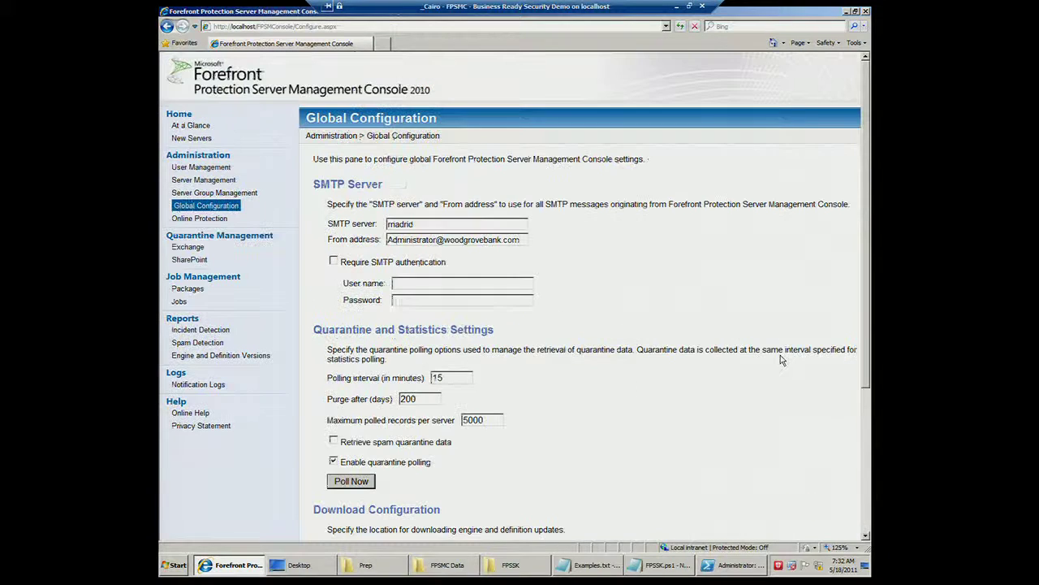
pyautogui.click(205, 218)
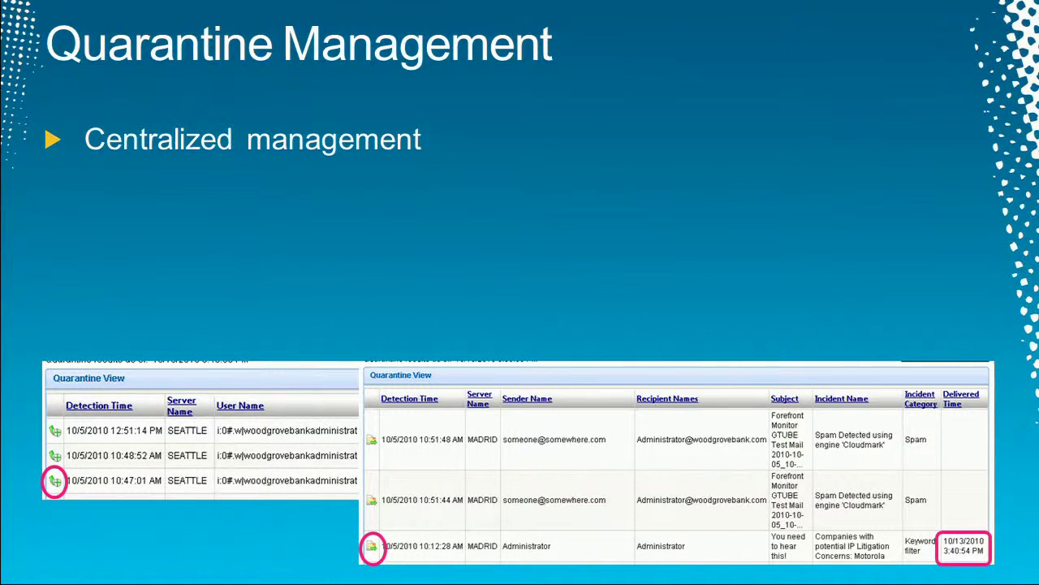
# Reveal the retrieval period and polling interval points on the Quarantine Management slide.
pyautogui.press('Right')
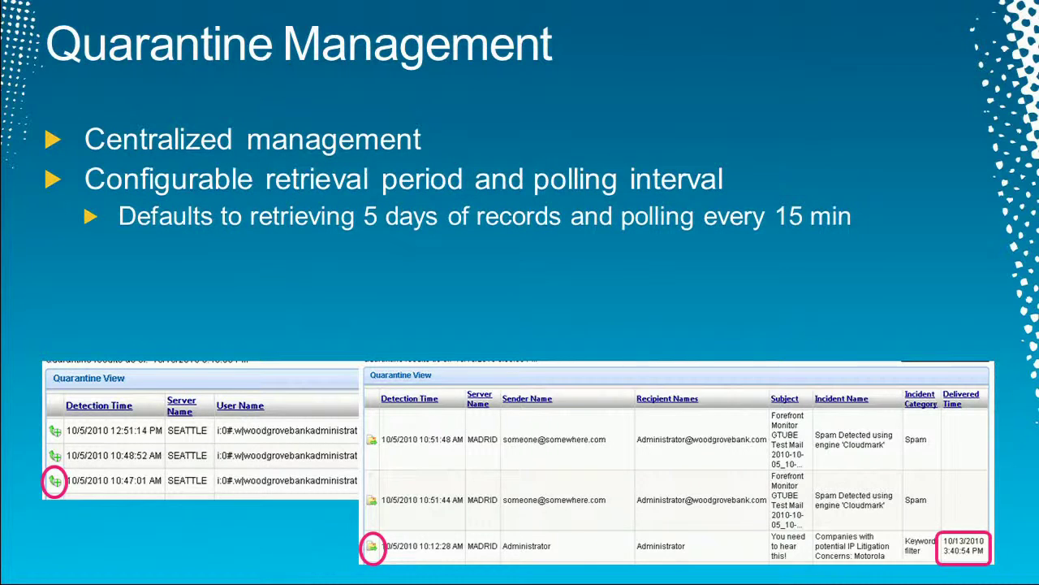
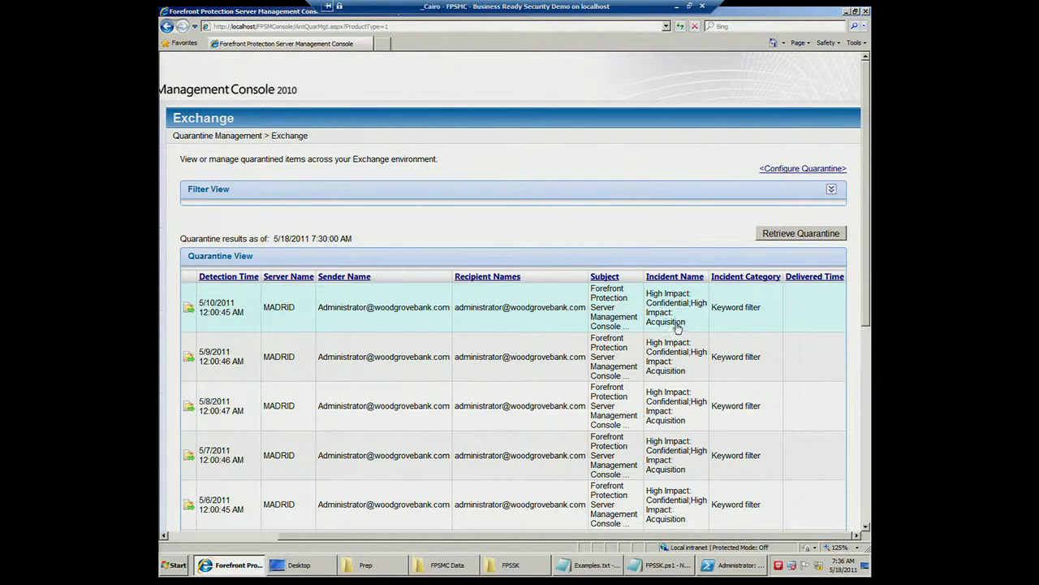
pyautogui.scroll(-5, 676, 324)
pyautogui.scroll(2, 675, 329)
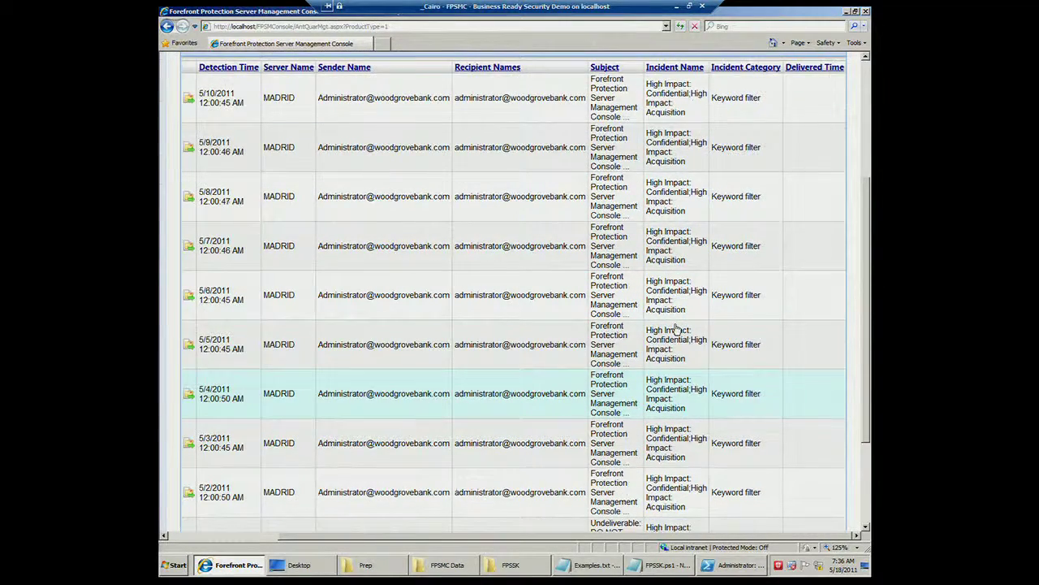
pyautogui.scroll(2, 676, 329)
pyautogui.scroll(-1, 677, 329)
pyautogui.scroll(-1, 677, 329)
pyautogui.scroll(1, 677, 329)
pyautogui.scroll(2, 676, 329)
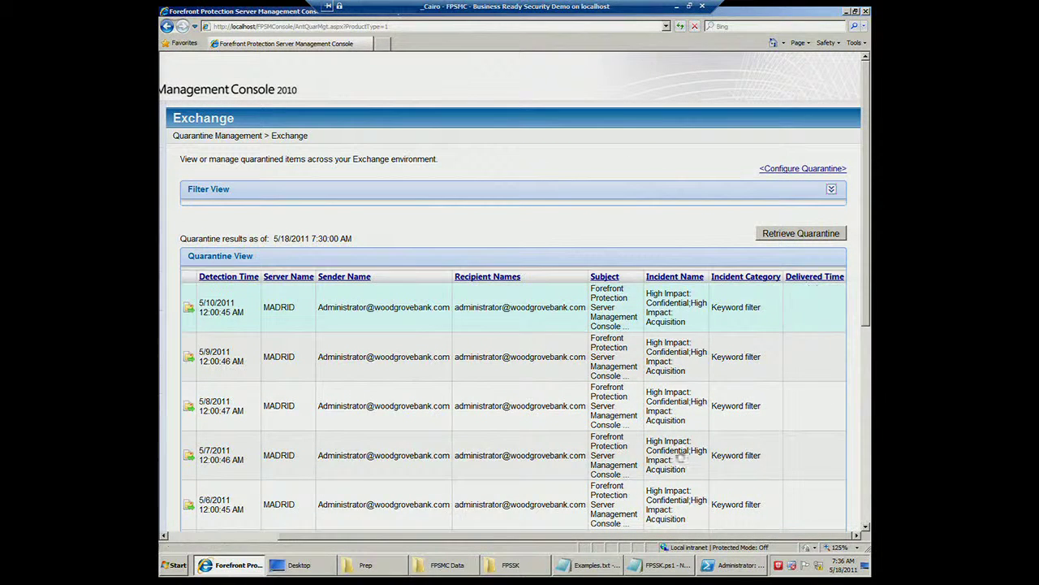
pyautogui.moveTo(348, 539); pyautogui.dragTo(279, 539)
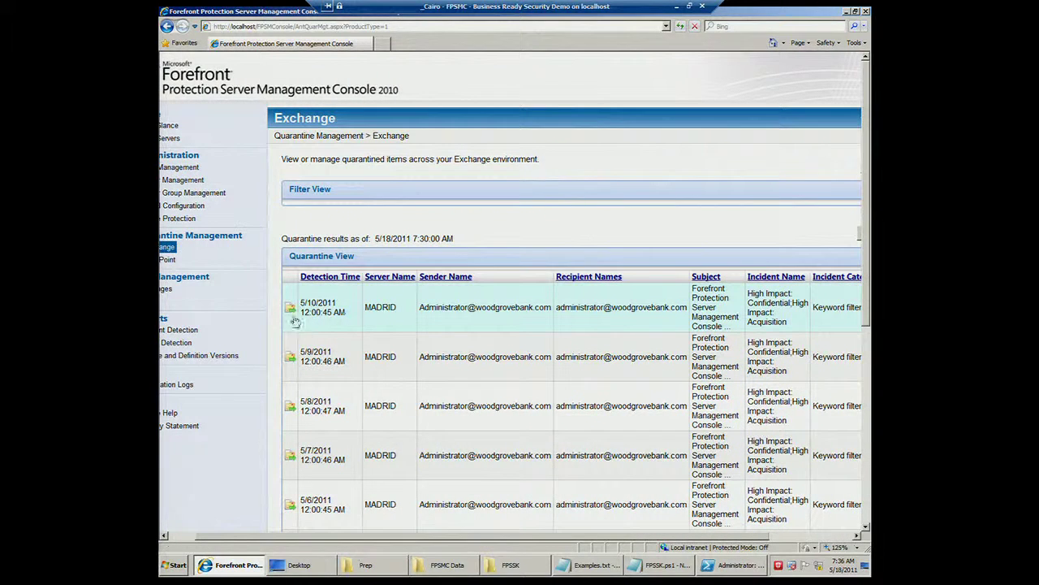
pyautogui.click(292, 312)
pyautogui.click(302, 326)
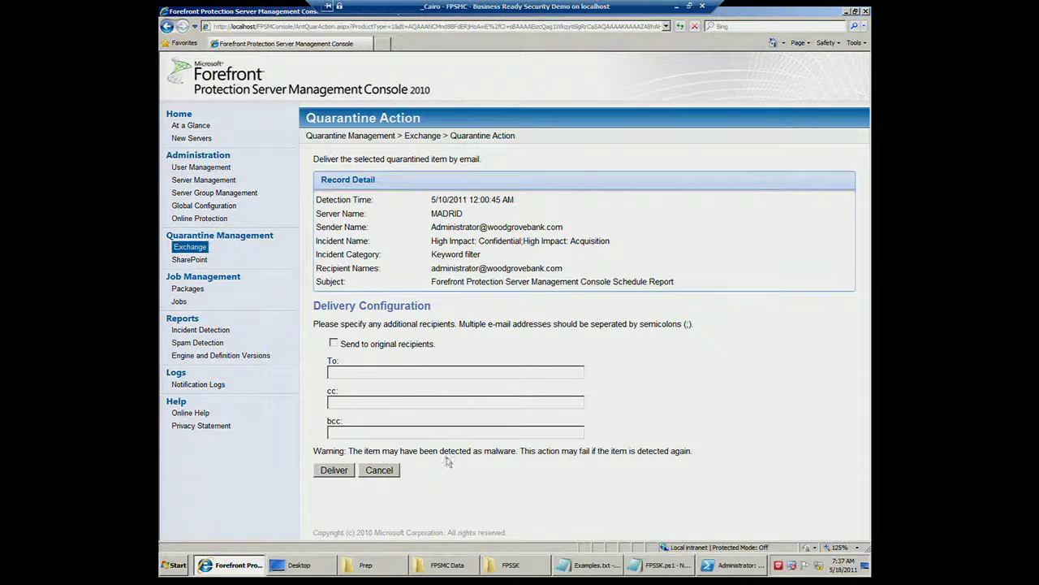
pyautogui.click(384, 476)
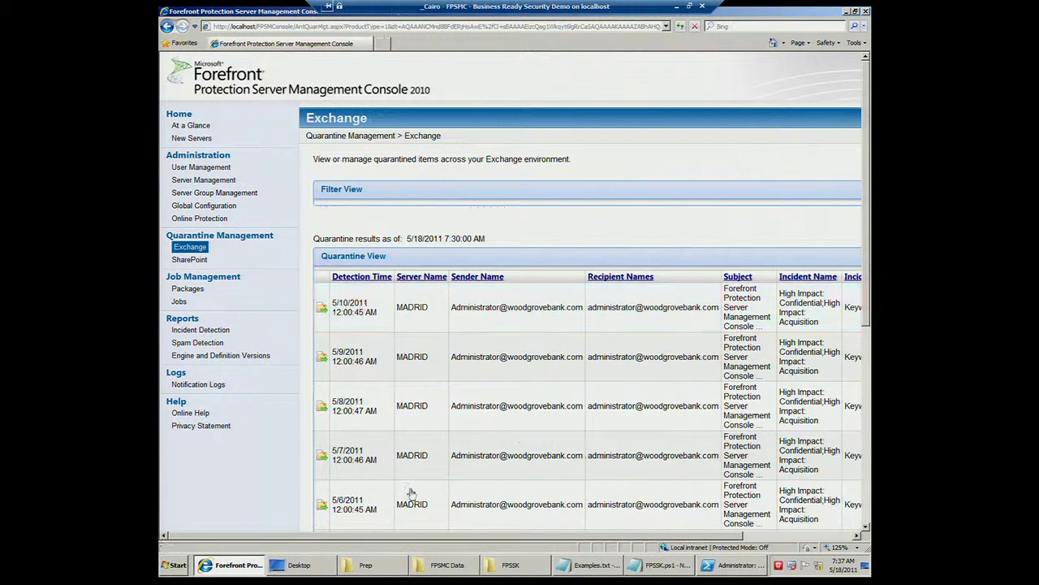
pyautogui.moveTo(423, 537); pyautogui.dragTo(545, 552)
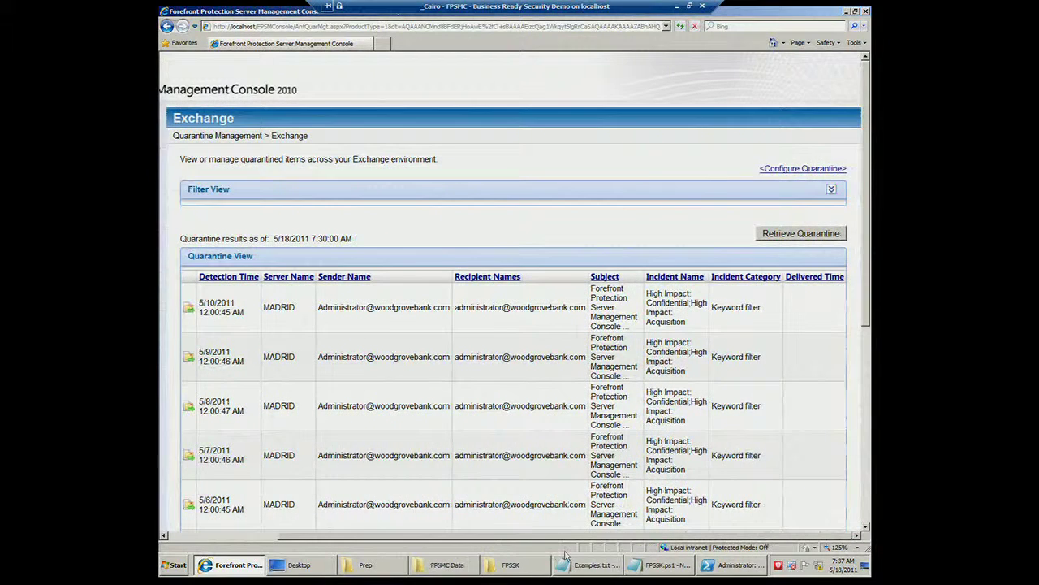
# Expand Filter View and review the Server Name and Incident Category choices without changing them.
pyautogui.click(833, 189)
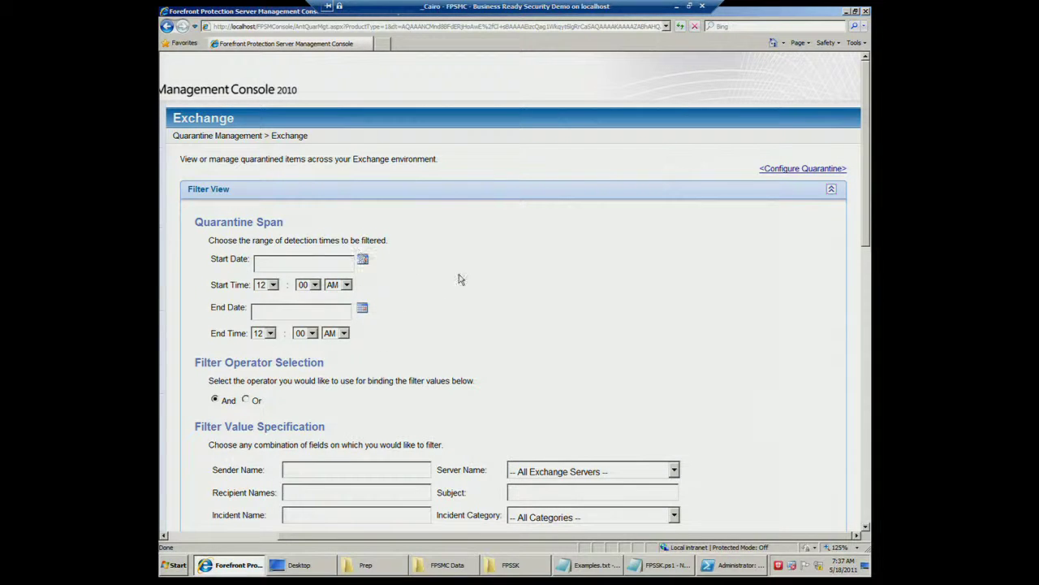
pyautogui.scroll(-3, 525, 295)
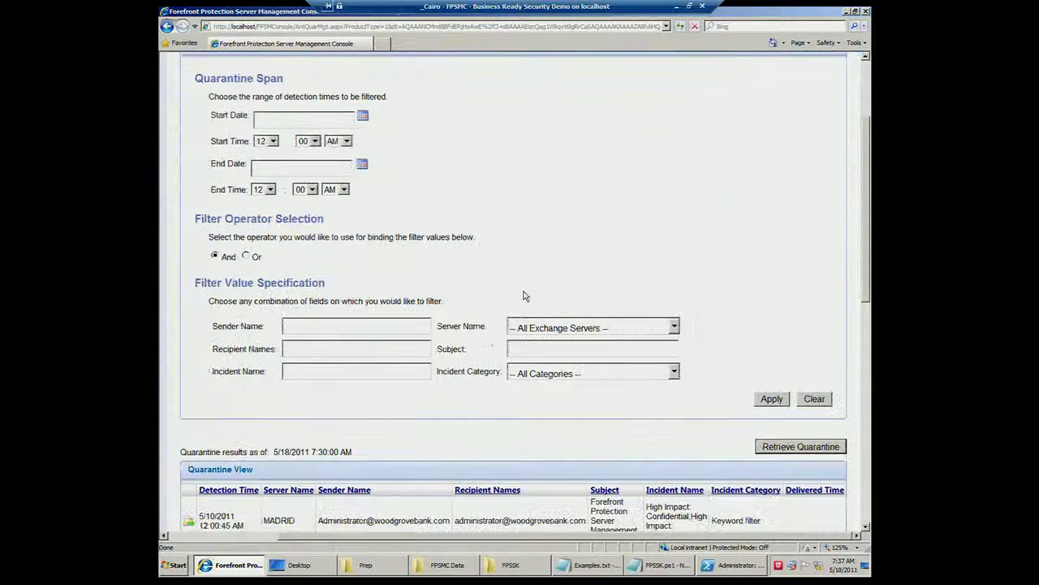
pyautogui.click(309, 327)
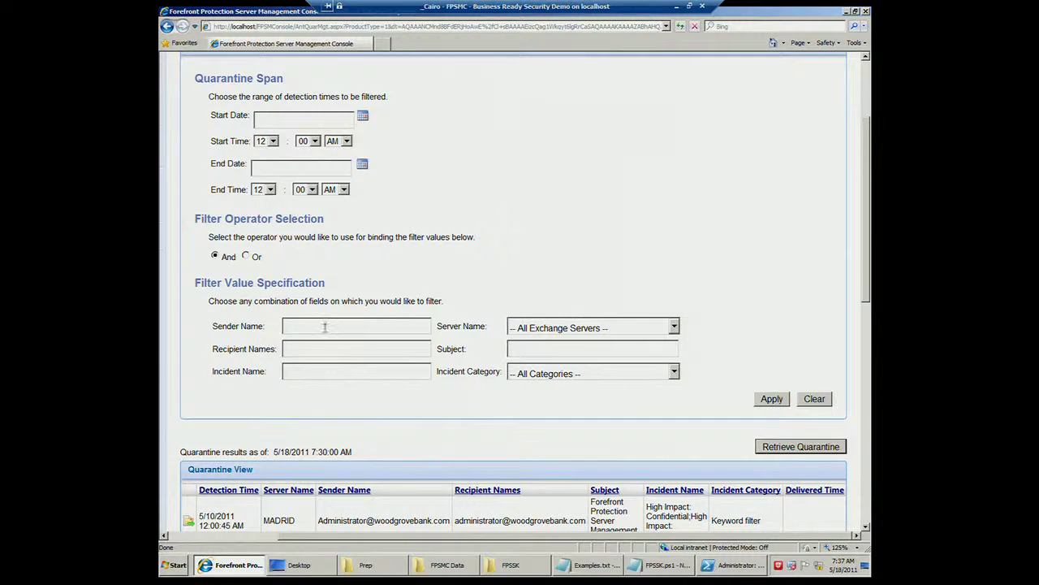
pyautogui.click(564, 328)
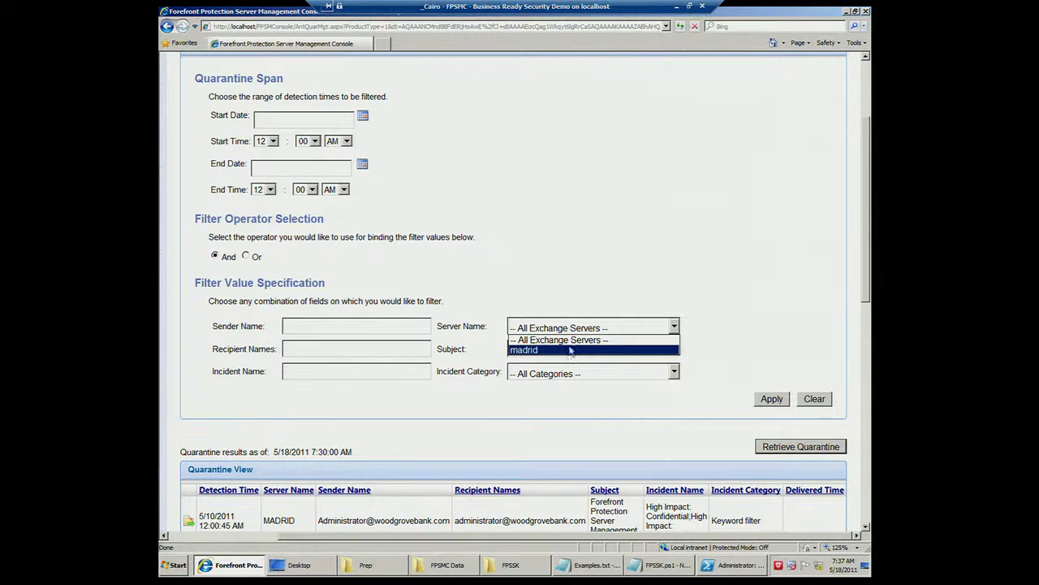
pyautogui.click(623, 283)
pyautogui.click(603, 375)
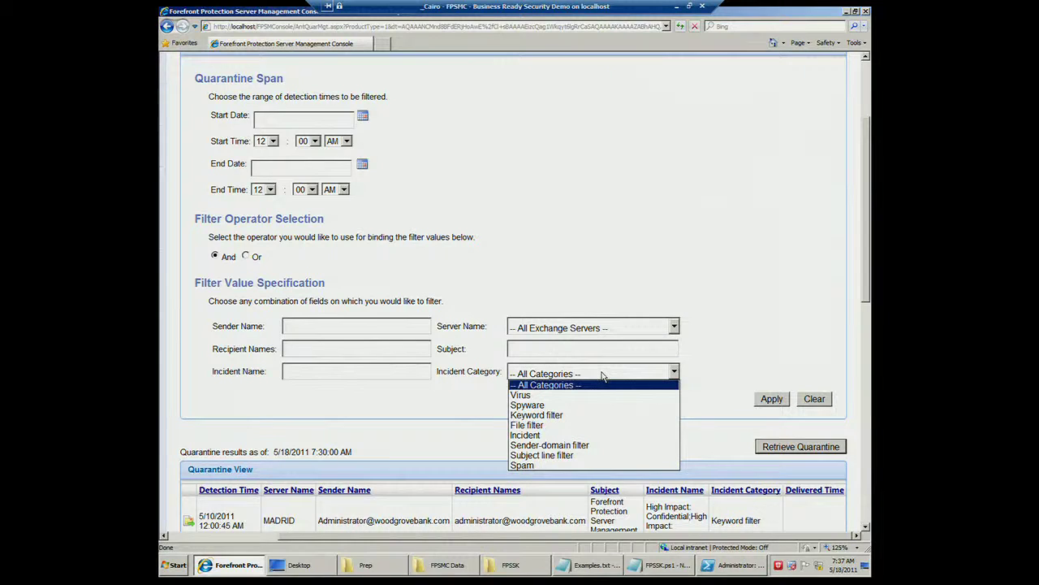
pyautogui.click(696, 286)
# Show the SharePoint quarantine list of items detected on server SEATTLE.
pyautogui.scroll(-5, 465, 527)
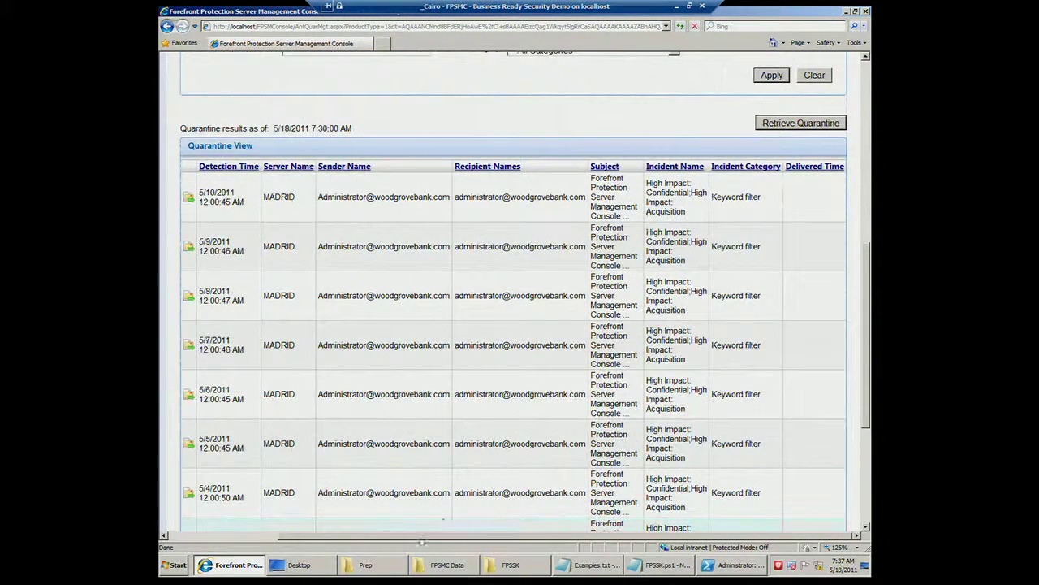
pyautogui.moveTo(409, 536); pyautogui.dragTo(245, 535)
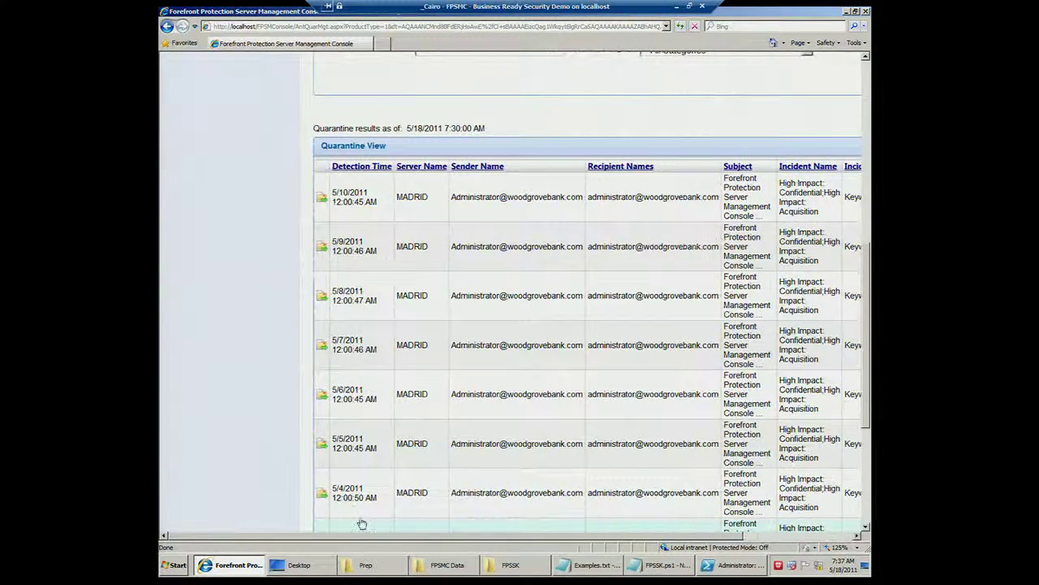
pyautogui.scroll(8, 362, 525)
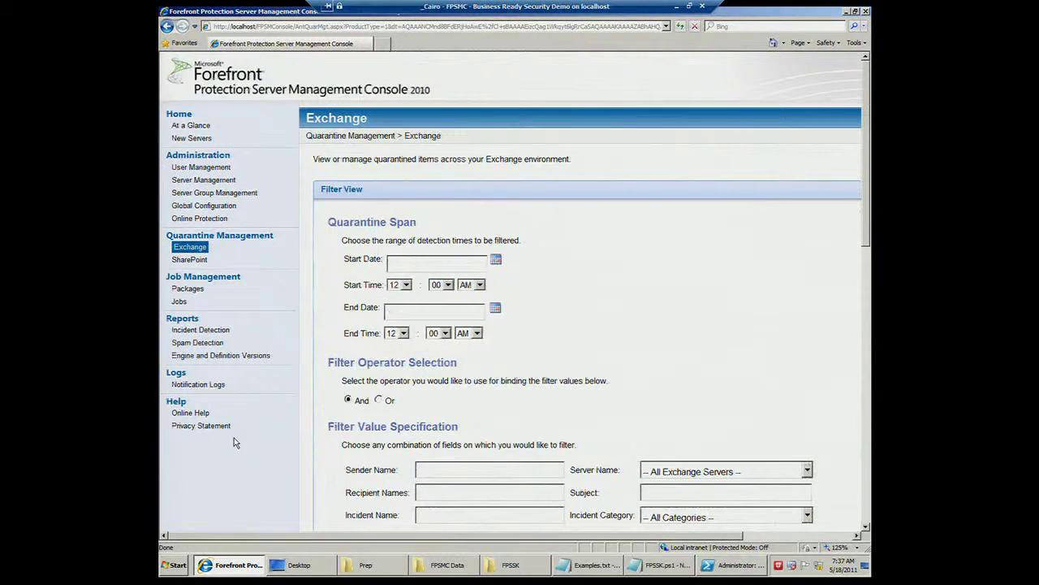
pyautogui.click(190, 260)
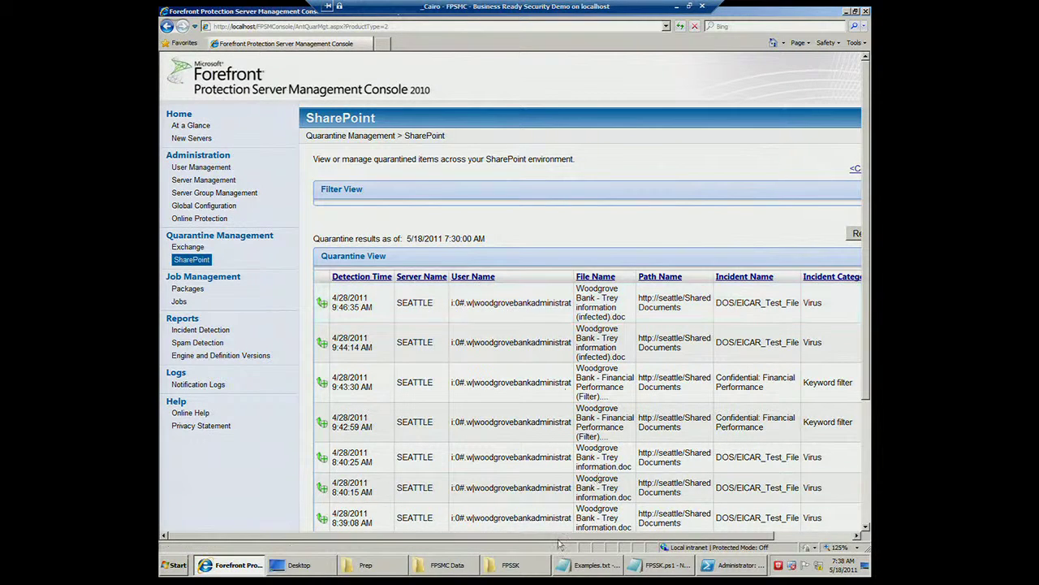
# Open Job Management Packages, which lists the FPE Policy package with fpepolicy.xml.
pyautogui.hscroll(3, 581, 487)
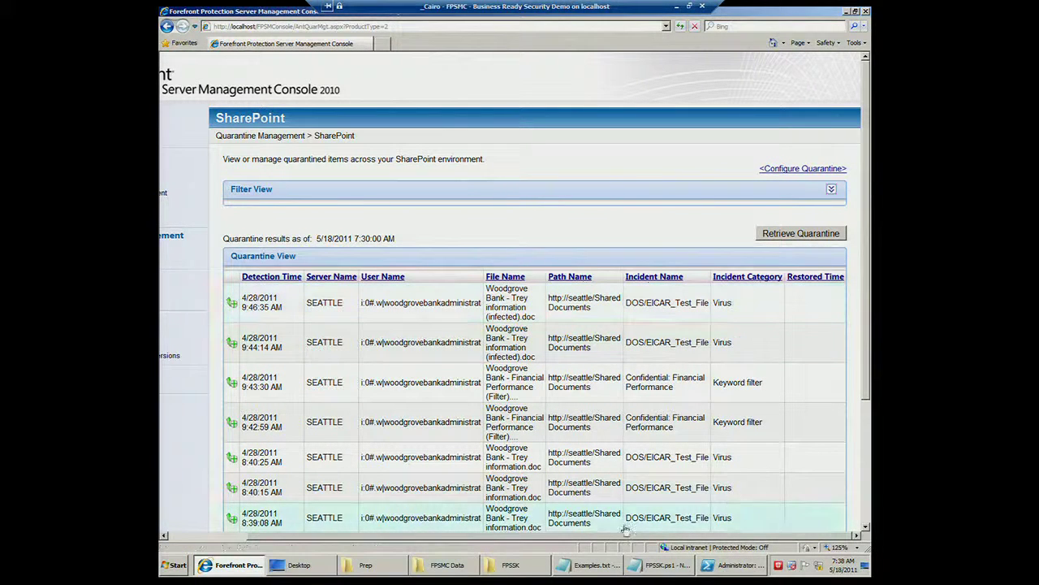
pyautogui.moveTo(514, 537); pyautogui.dragTo(371, 538)
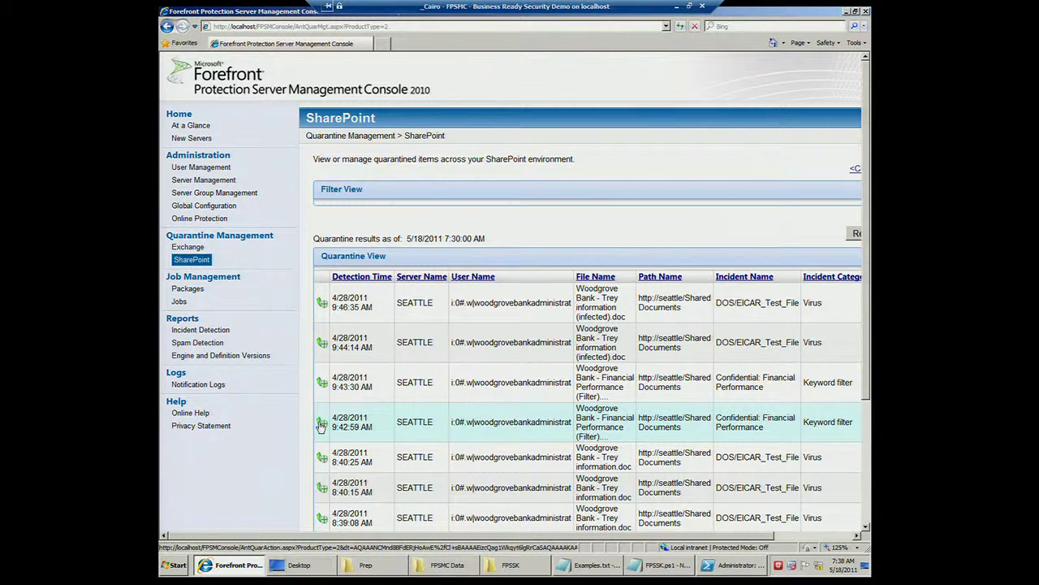
pyautogui.click(197, 289)
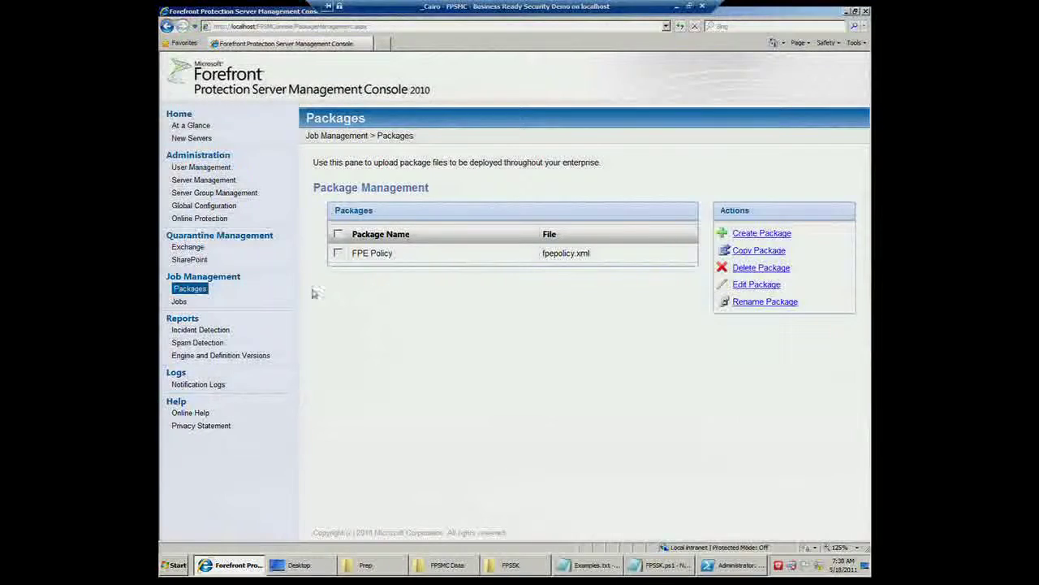
# Create a package named 'teched' with FPEDefault.xml as its upload file and continue to policy specification.
pyautogui.click(190, 290)
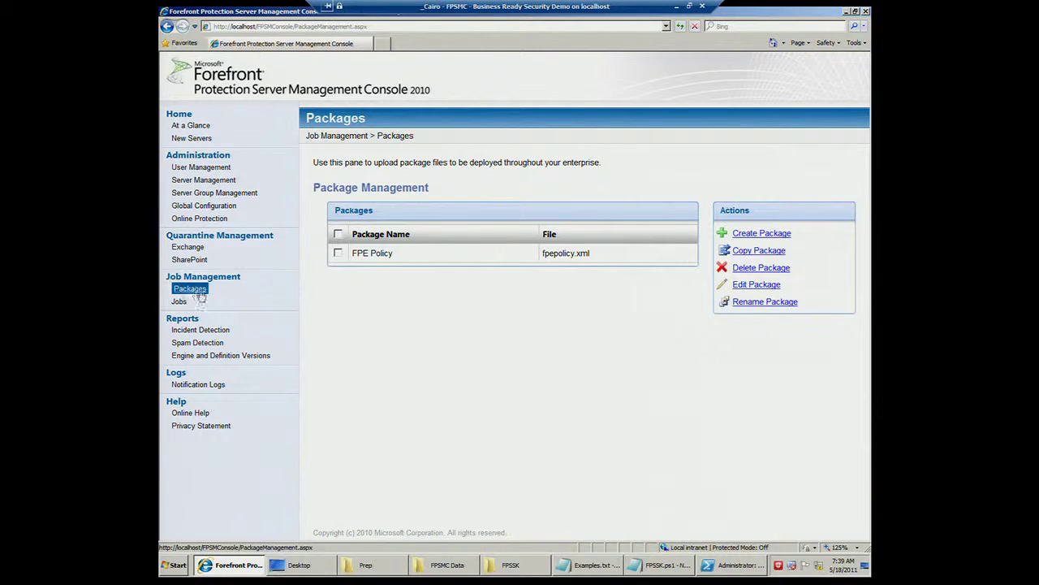
pyautogui.click(750, 233)
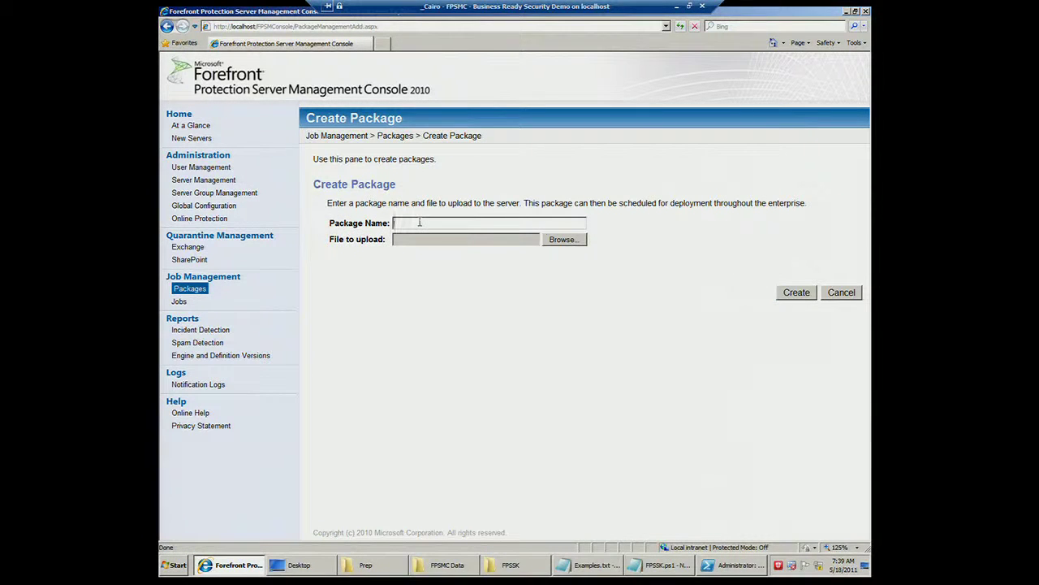
pyautogui.click(421, 223)
pyautogui.write('fec')
pyautogui.write('hed')
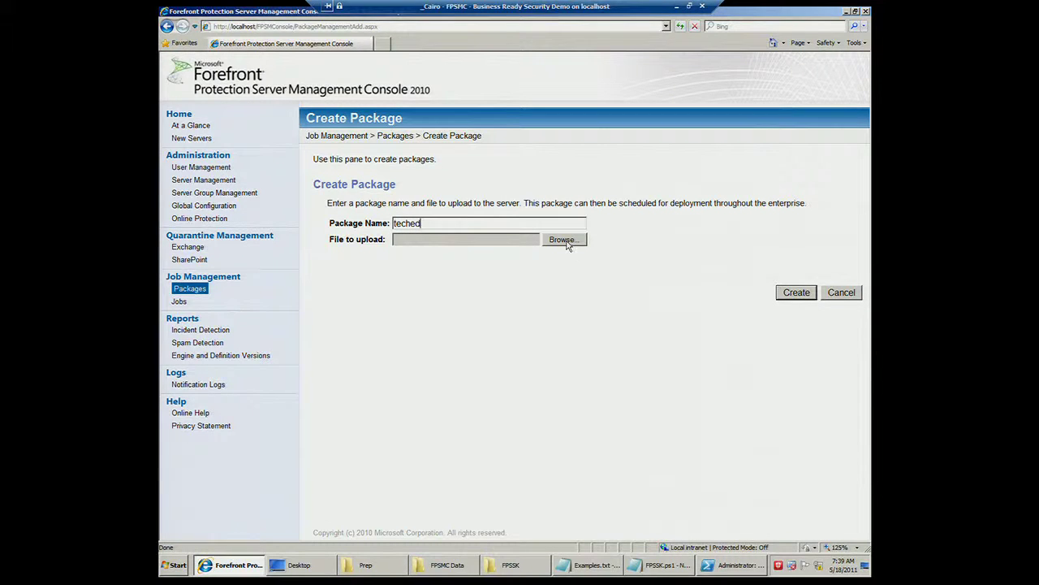
pyautogui.click(565, 240)
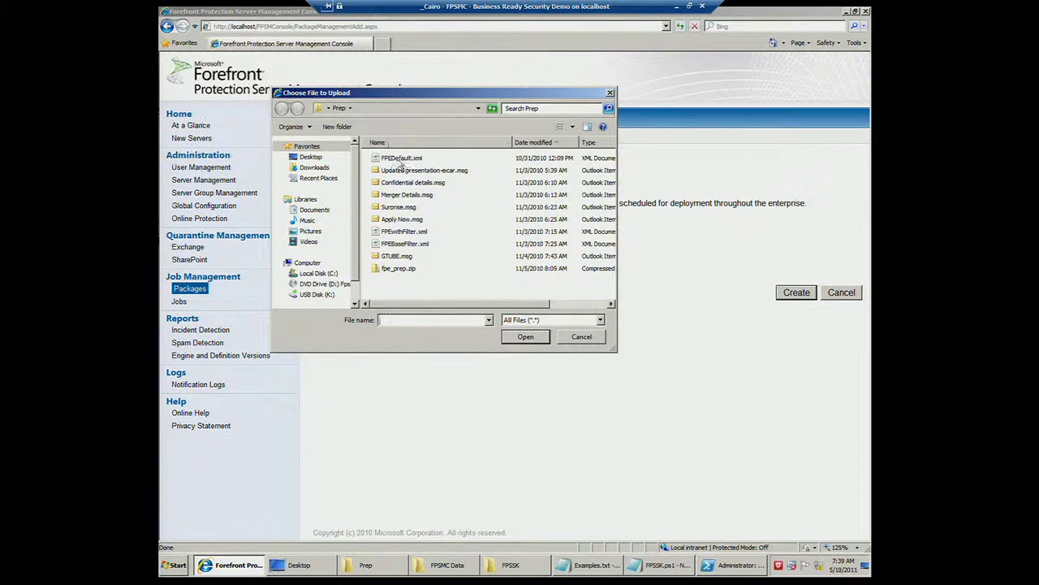
pyautogui.click(399, 159)
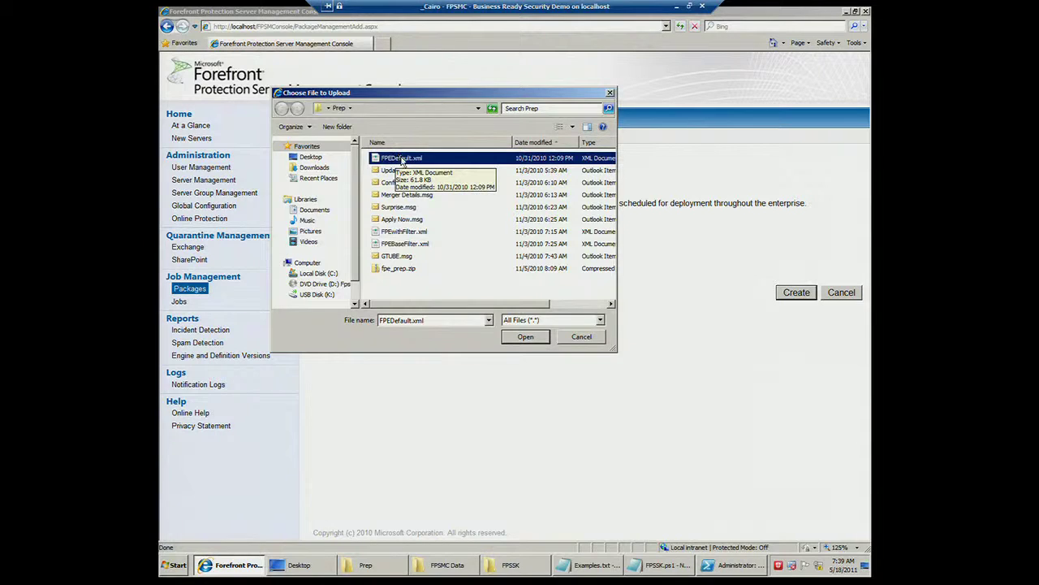
pyautogui.click(398, 161)
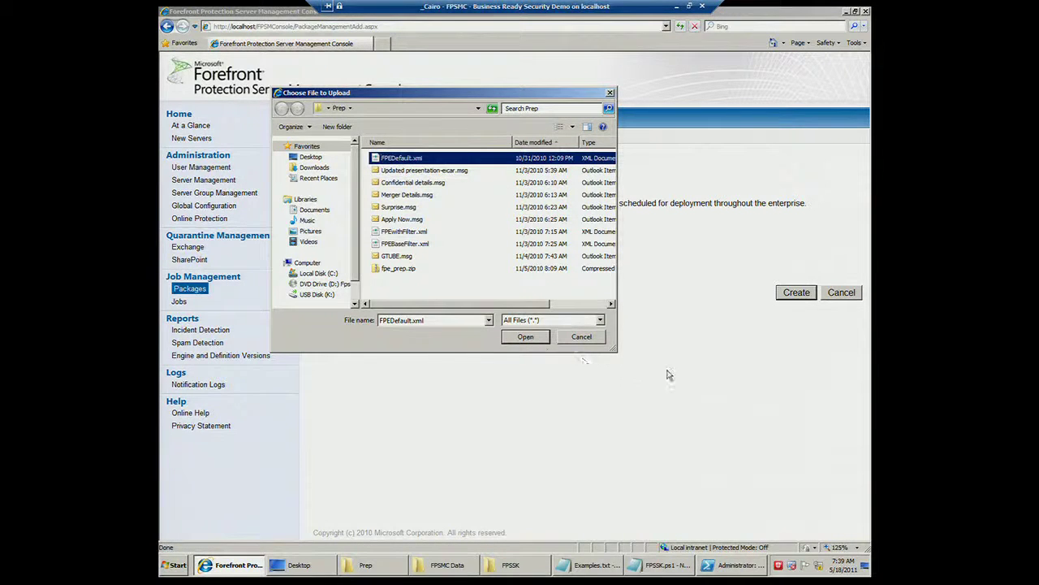
pyautogui.click(526, 338)
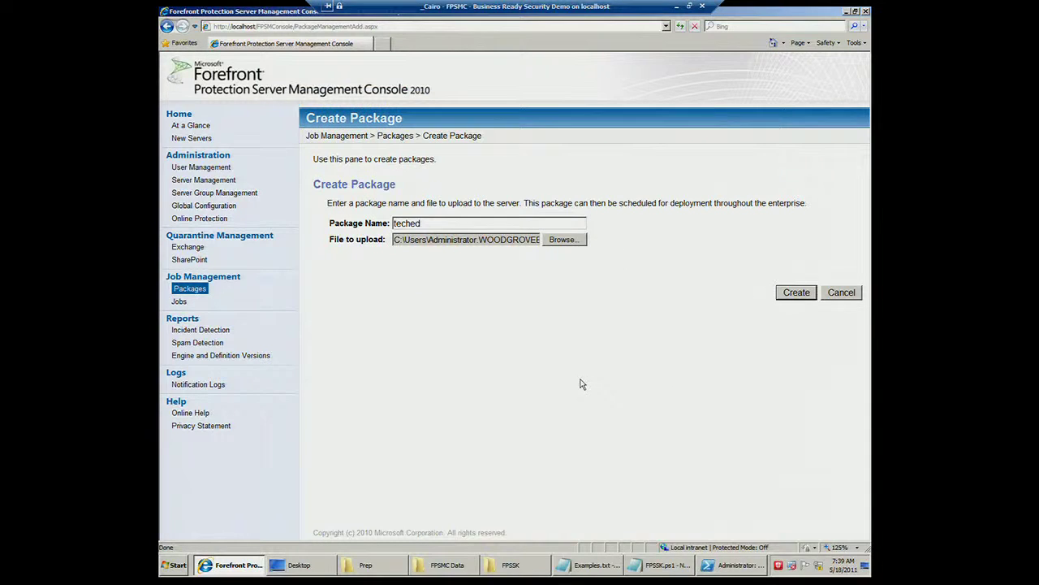
pyautogui.click(791, 292)
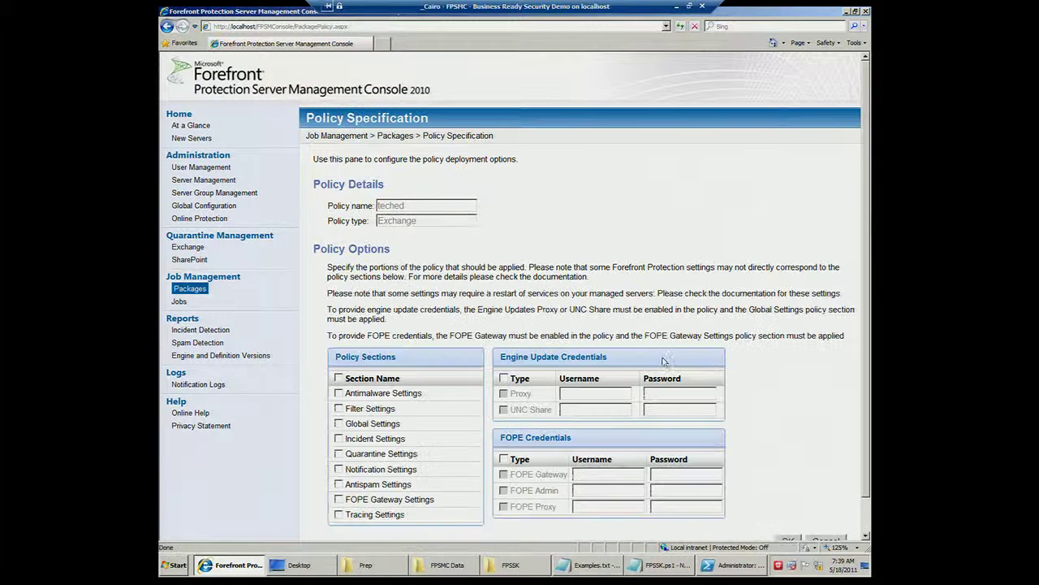
# Check all nine policy sections and save teched with FPEDefault.xml to the Packages list.
pyautogui.scroll(-1, 688, 348)
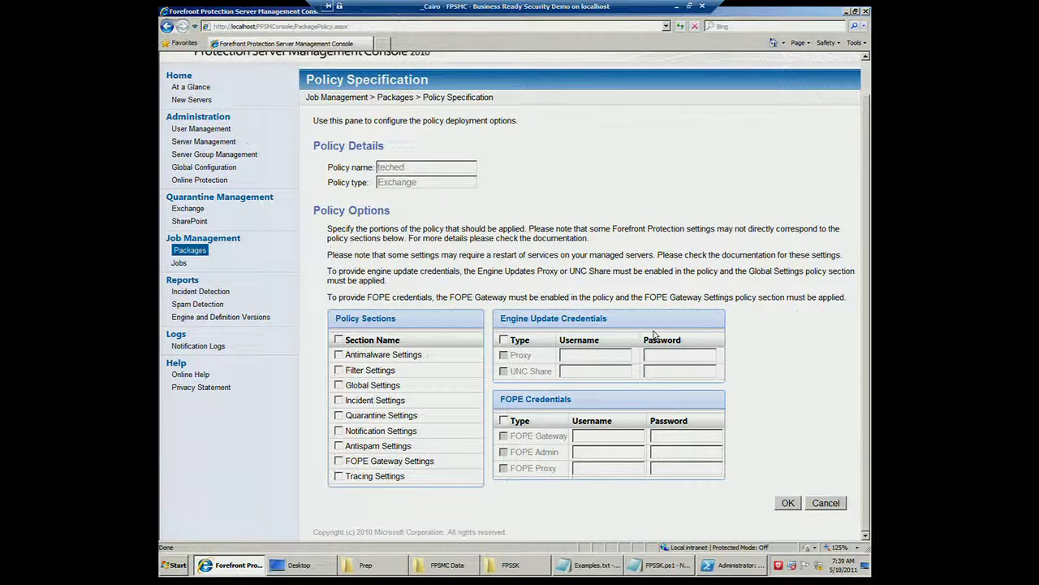
pyautogui.click(338, 340)
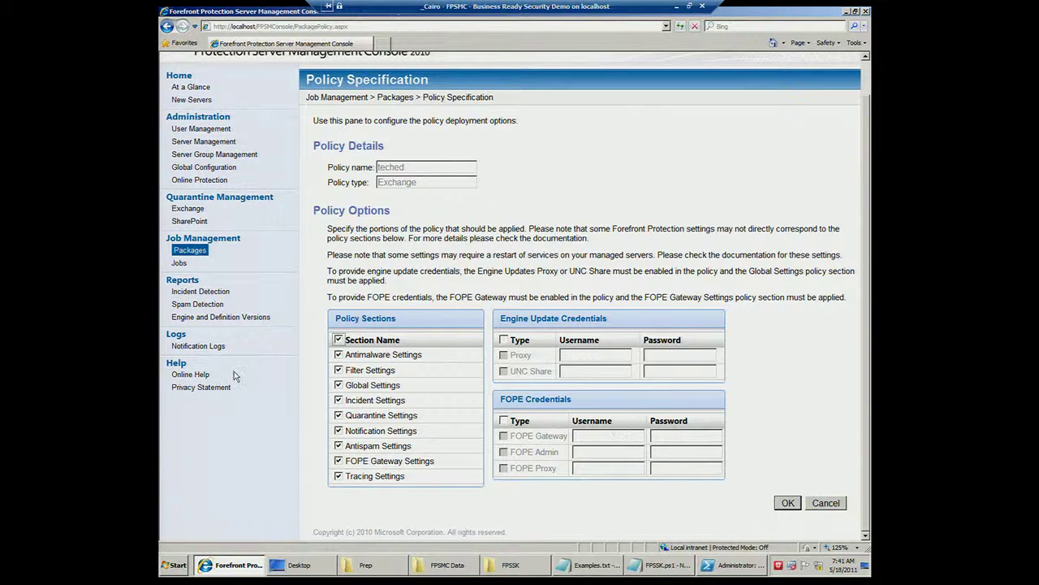
pyautogui.click(789, 503)
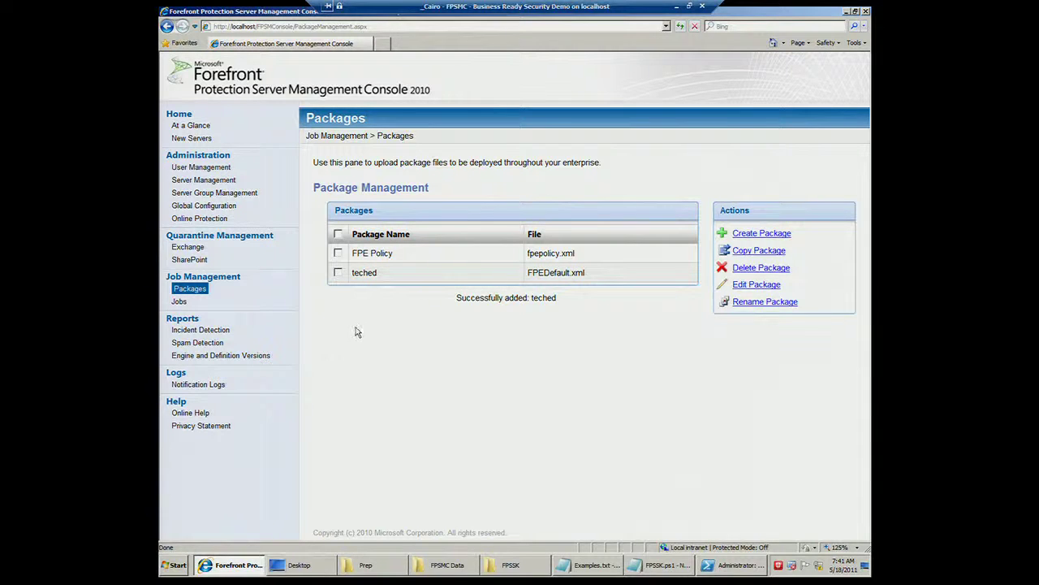
# Create an unscheduled deployment job 'teched job' using the teched package, continuing to target servers.
pyautogui.click(178, 301)
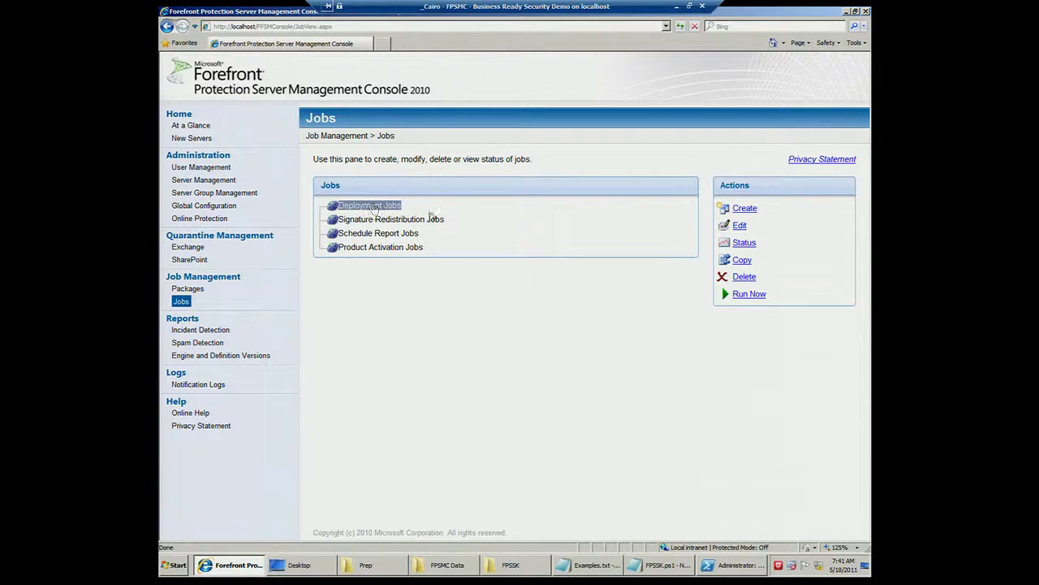
pyautogui.click(742, 210)
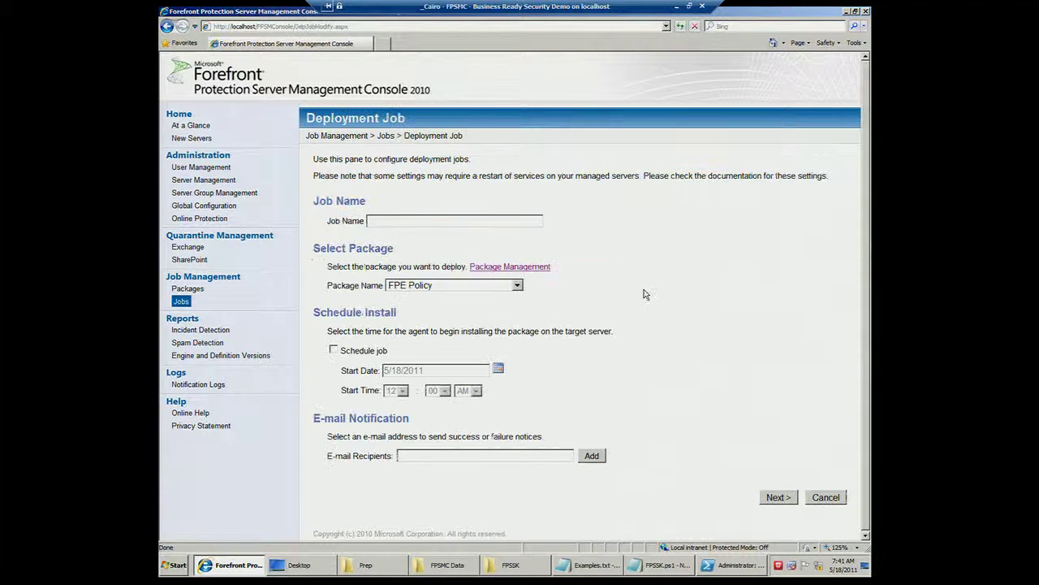
pyautogui.click(426, 220)
pyautogui.write('teched job')
pyautogui.click(443, 286)
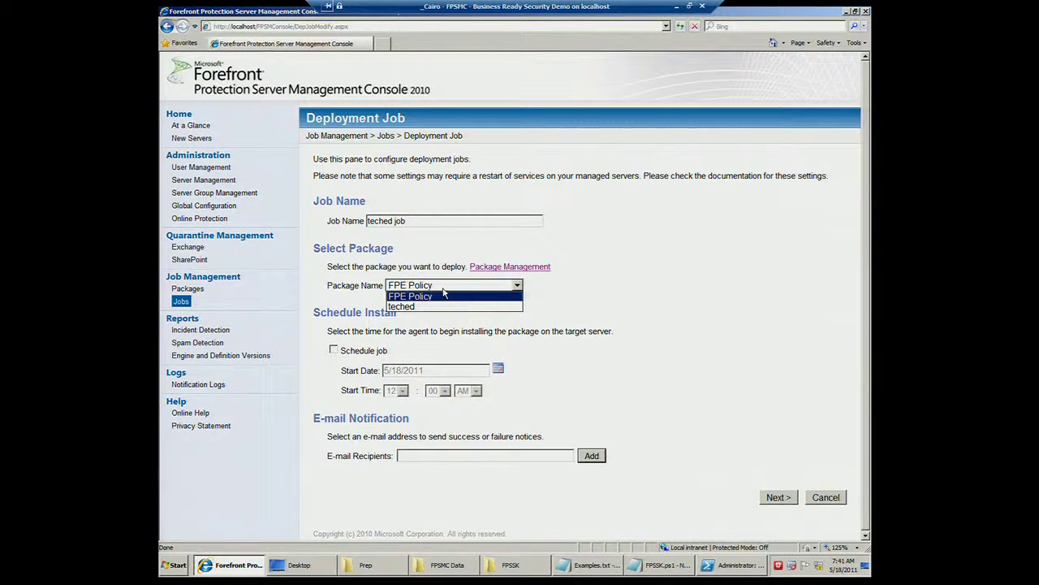
pyautogui.click(442, 306)
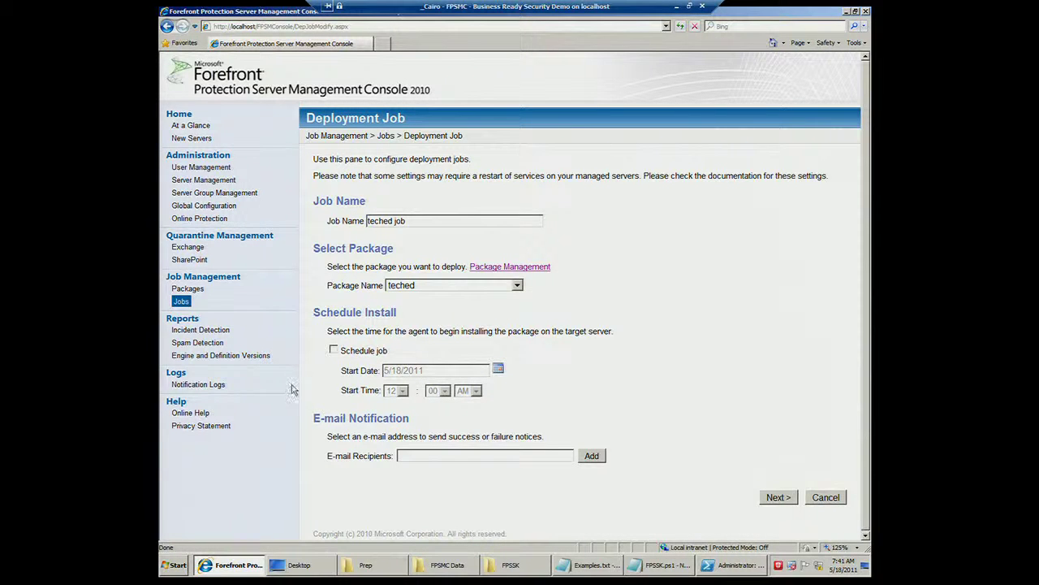
pyautogui.click(333, 350)
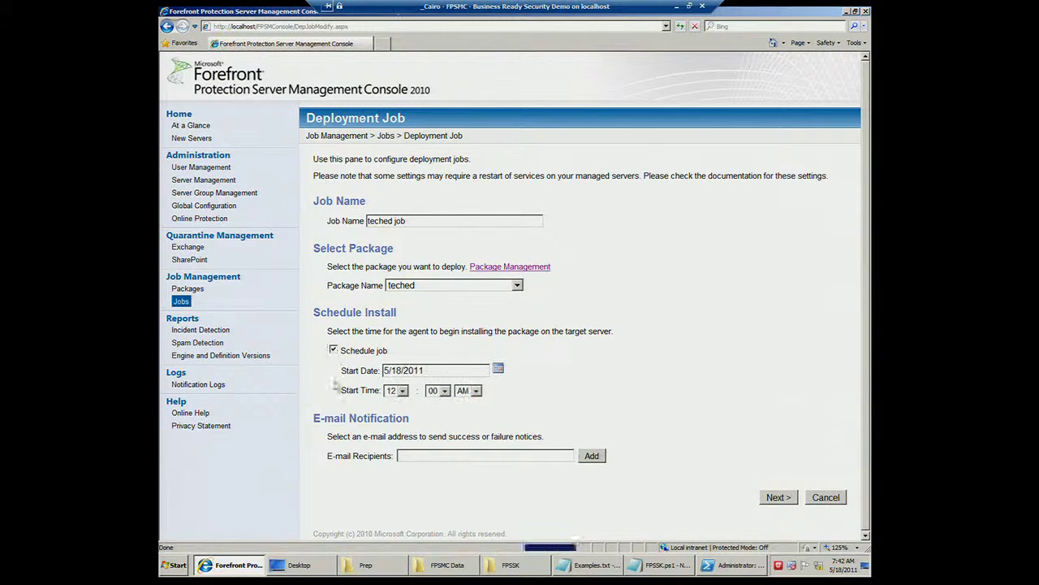
pyautogui.click(498, 368)
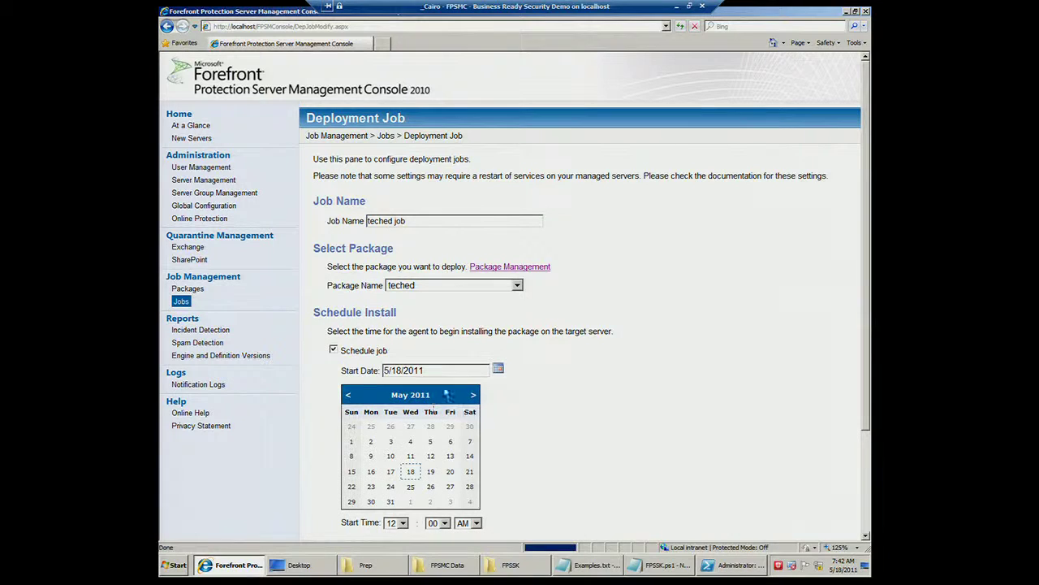
pyautogui.click(333, 349)
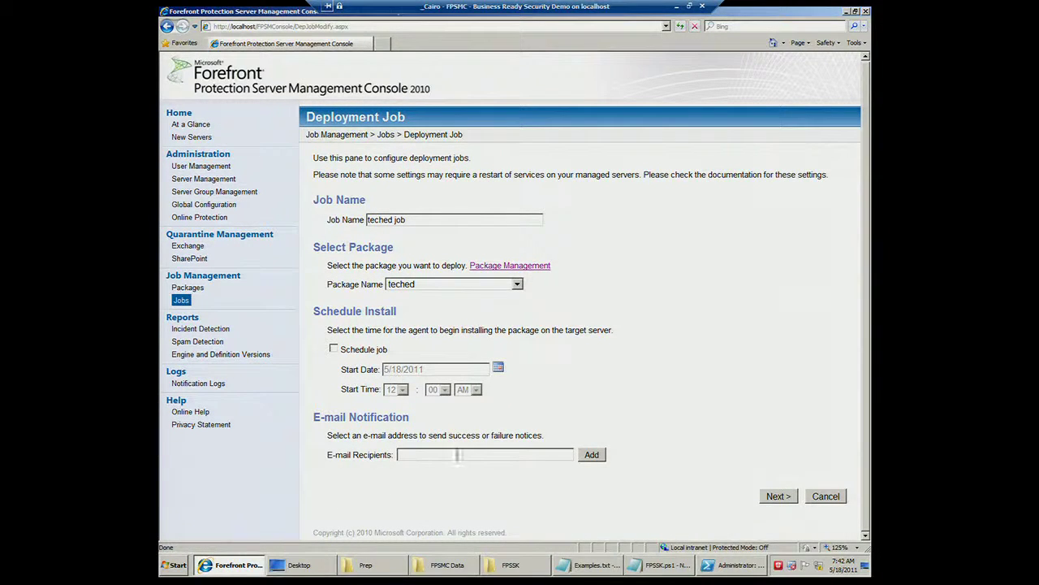
pyautogui.click(777, 496)
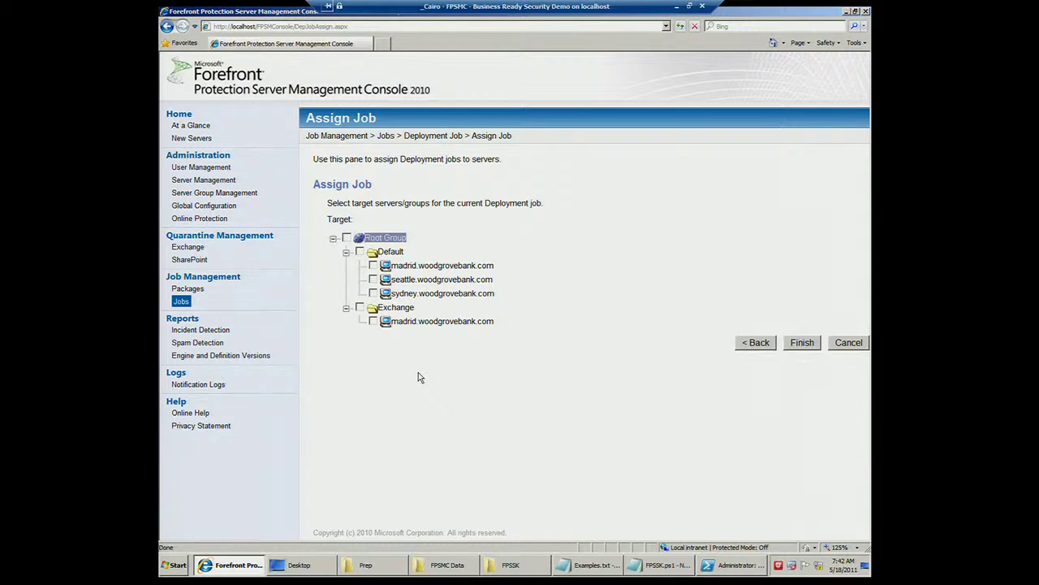
# Assign teched job to the Exchange group's madrid.woodgrovebank.com, save it, and run it now.
pyautogui.click(360, 307)
pyautogui.click(800, 342)
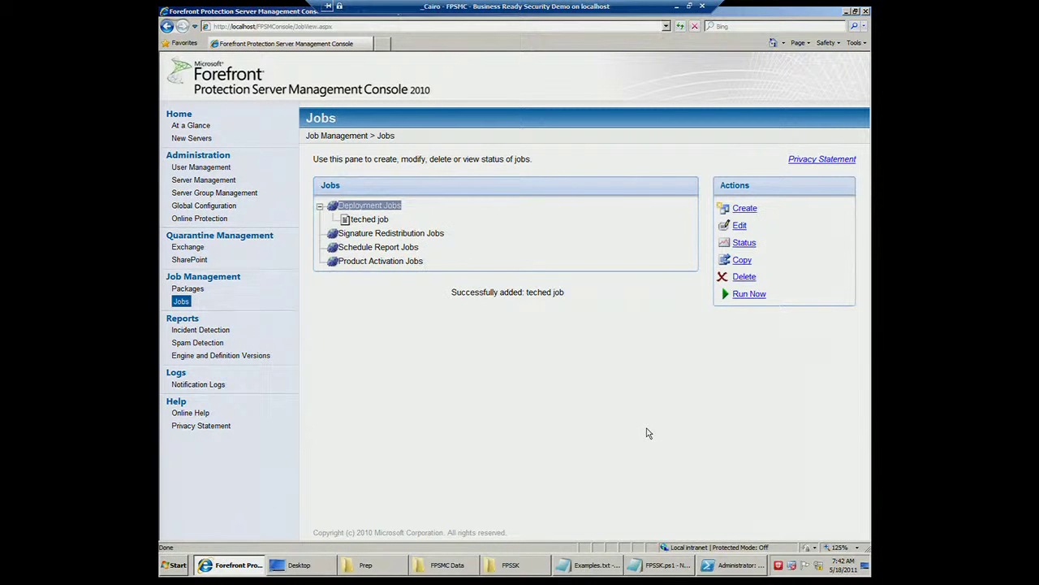
pyautogui.click(370, 219)
pyautogui.click(747, 294)
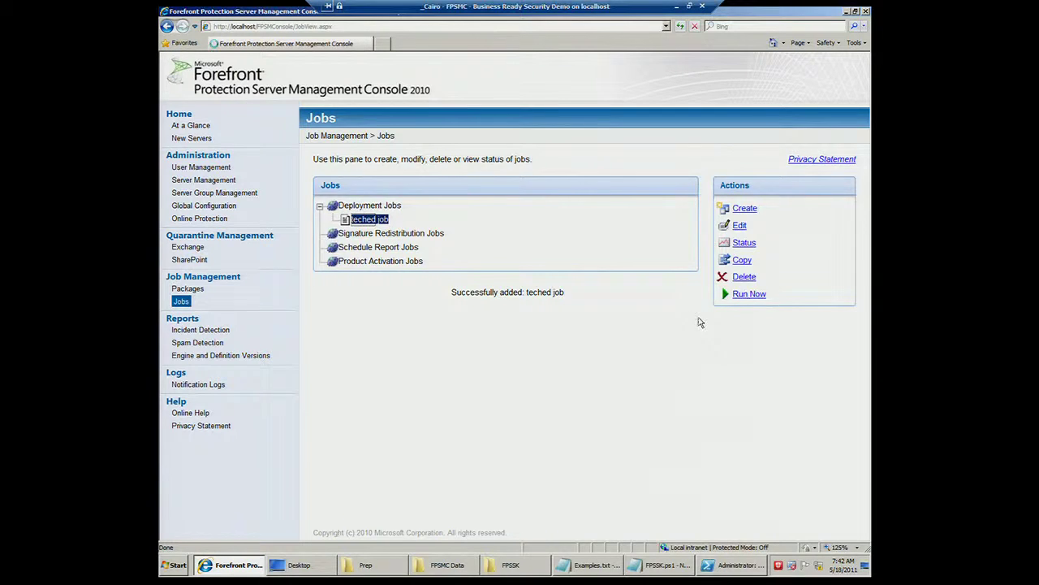
pyautogui.click(803, 367)
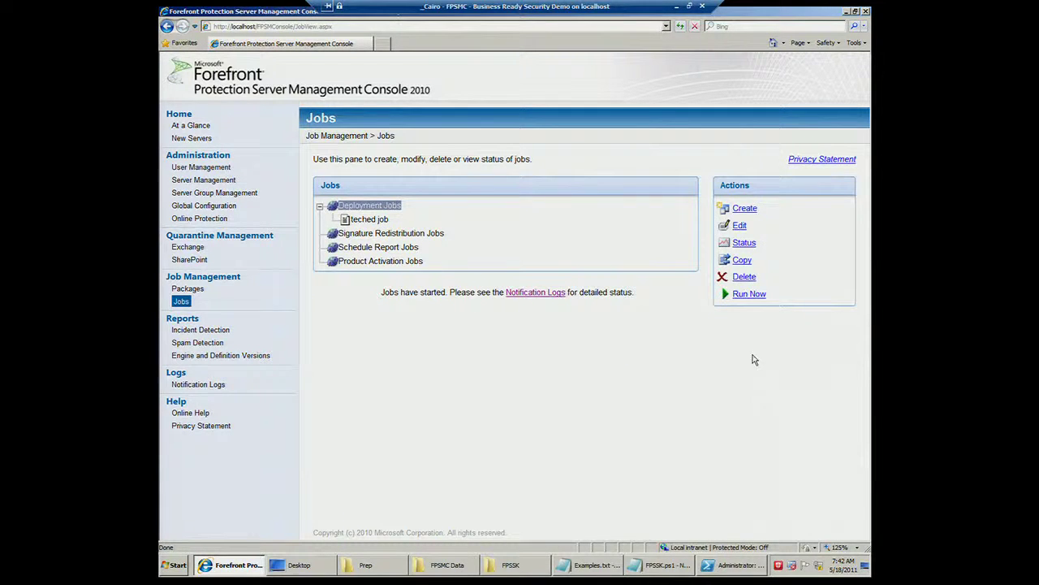
pyautogui.click(538, 293)
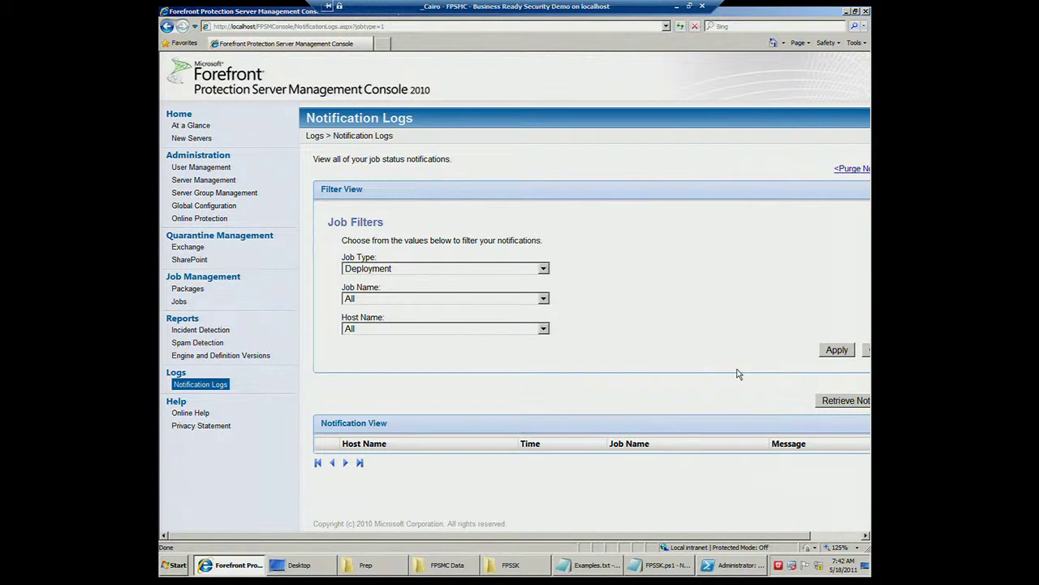
pyautogui.click(835, 402)
pyautogui.click(179, 302)
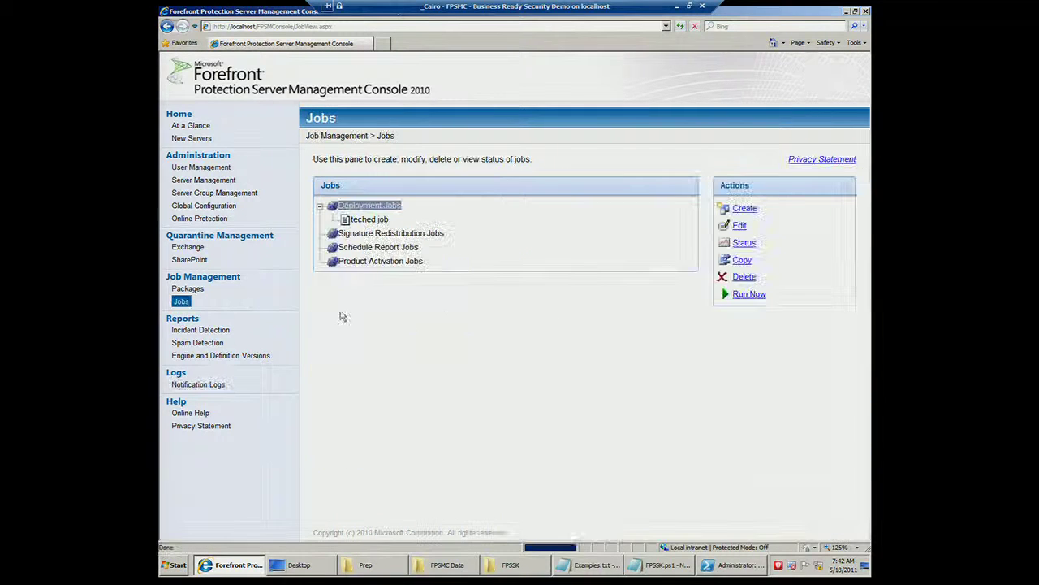
pyautogui.click(390, 233)
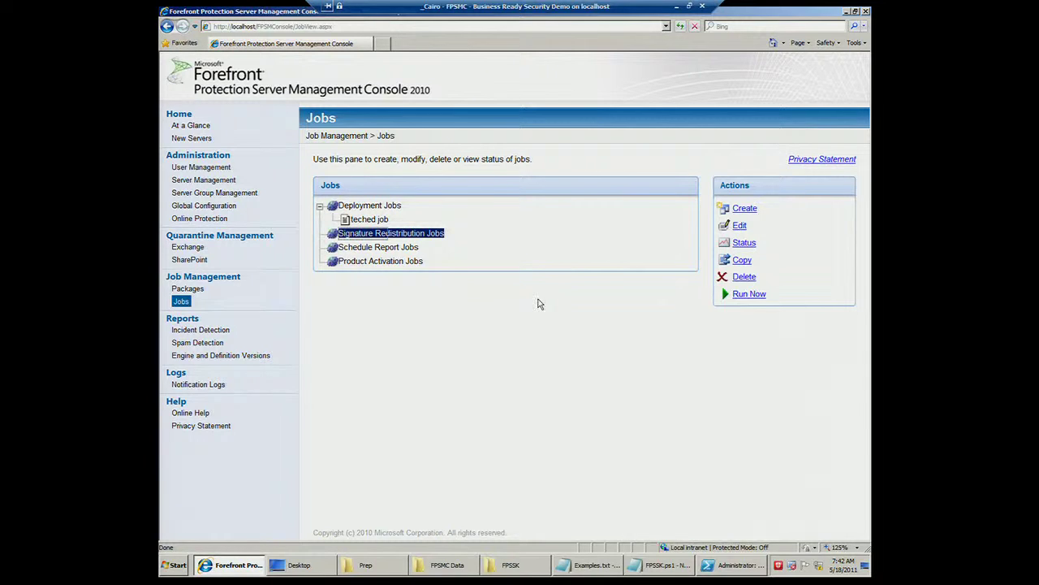
# Start a new signature redistribution job named 'teched sigs'.
pyautogui.click(743, 210)
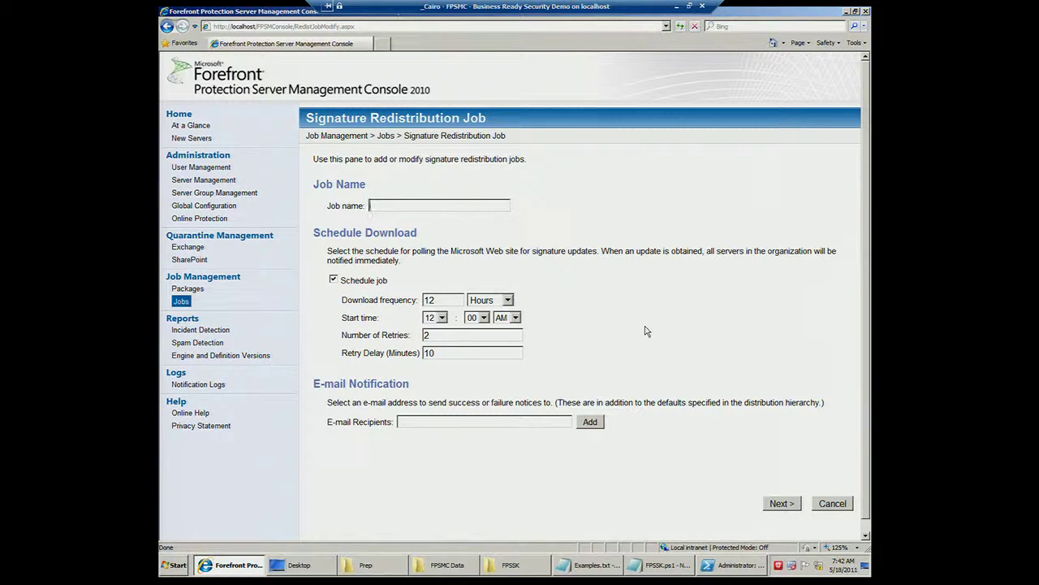
pyautogui.write('te')
pyautogui.write('igs')
pyautogui.click(781, 503)
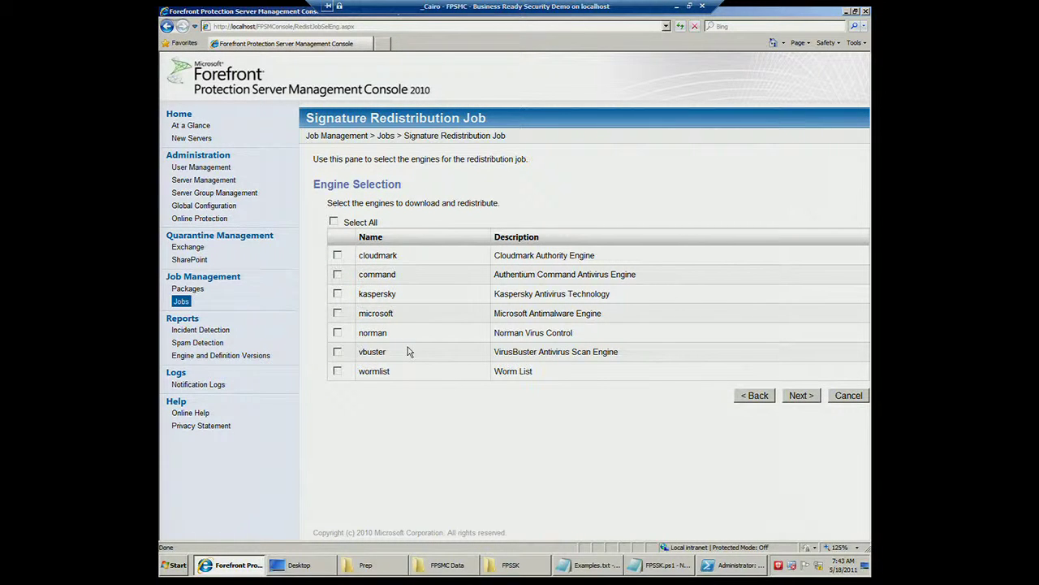
# Keep all seven engines, target the Exchange madrid server, and save the job.
pyautogui.click(337, 256)
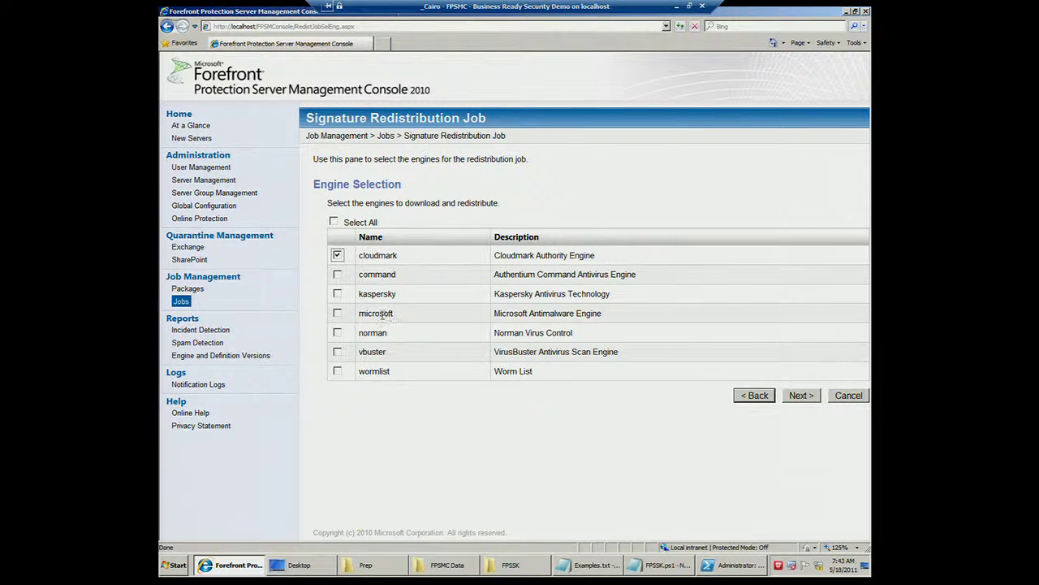
pyautogui.click(337, 257)
pyautogui.click(804, 400)
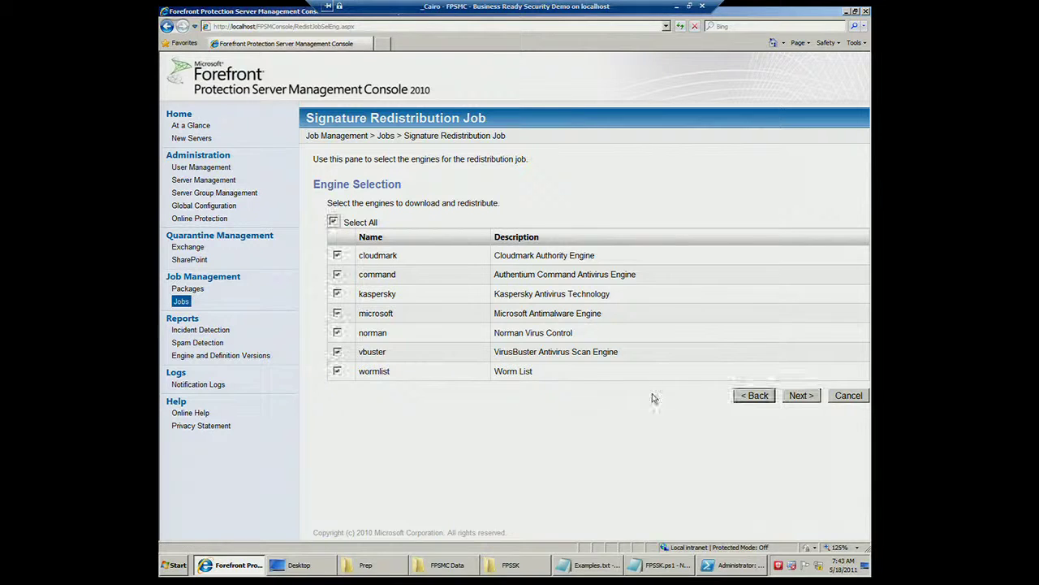
pyautogui.click(799, 400)
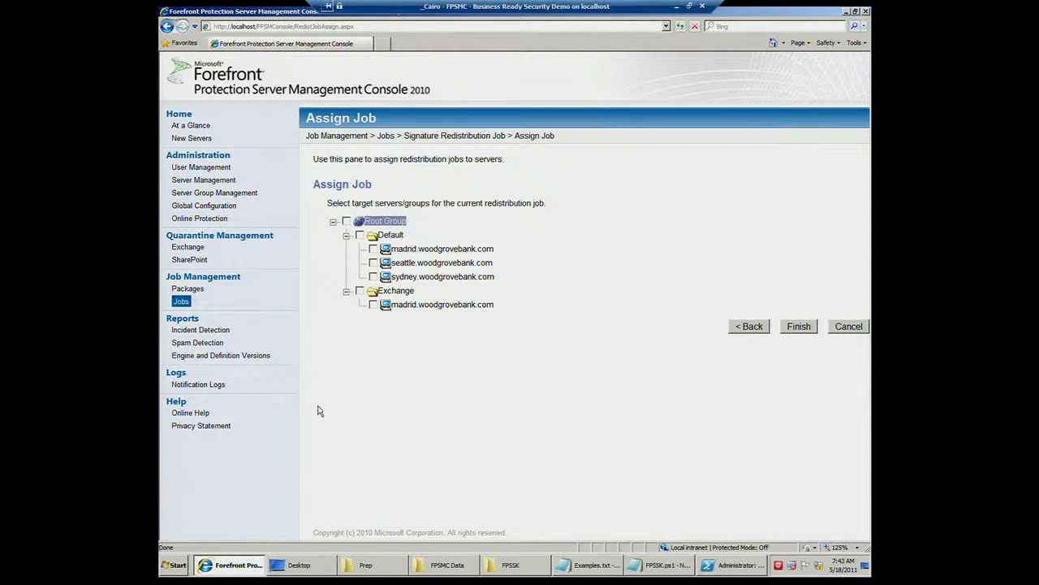
pyautogui.click(373, 305)
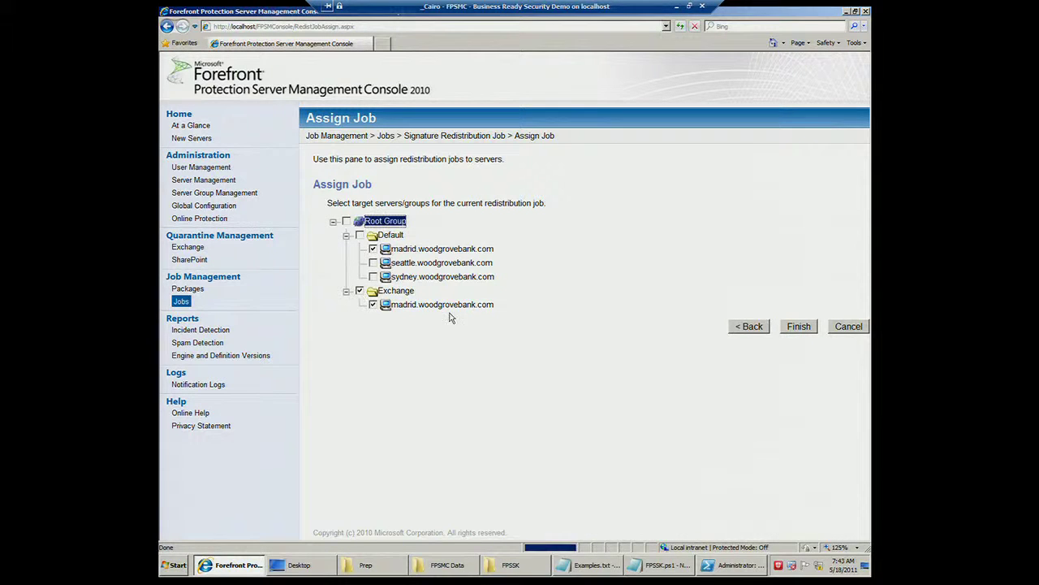
pyautogui.click(799, 326)
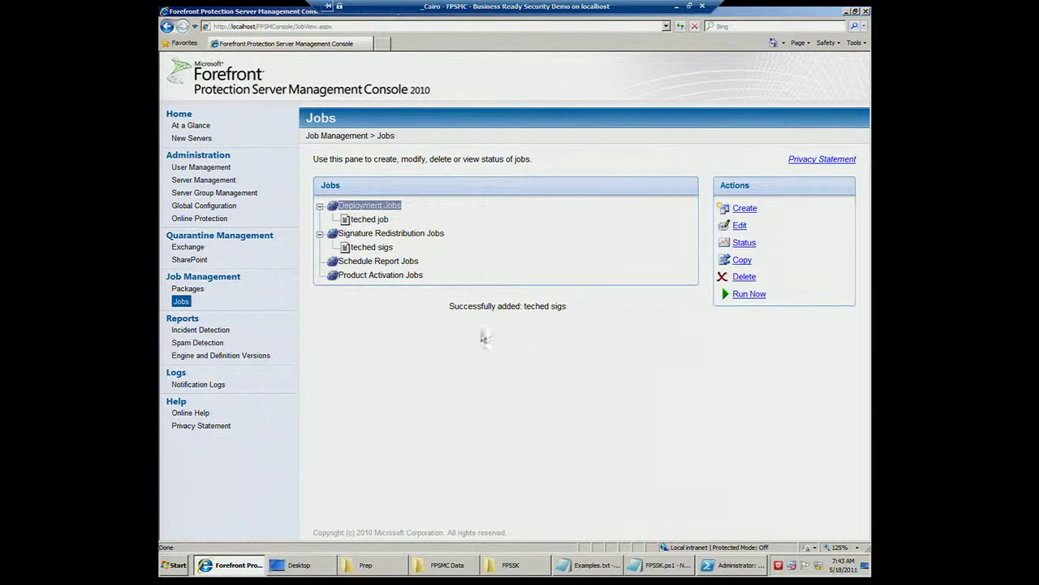
# Create a scheduled report job named 'teched Reports' with scheduling turned on.
pyautogui.click(375, 262)
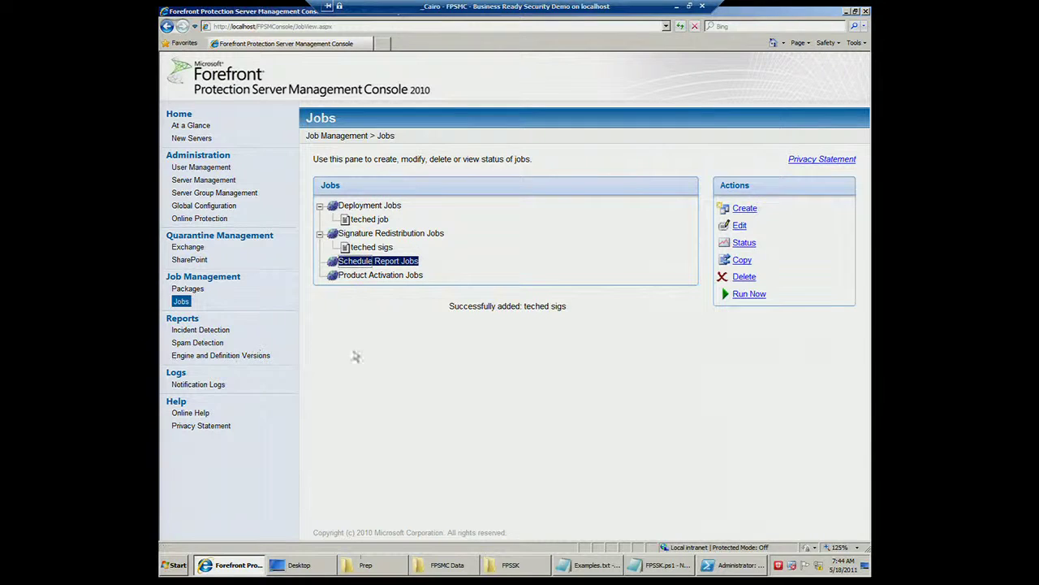
pyautogui.click(745, 209)
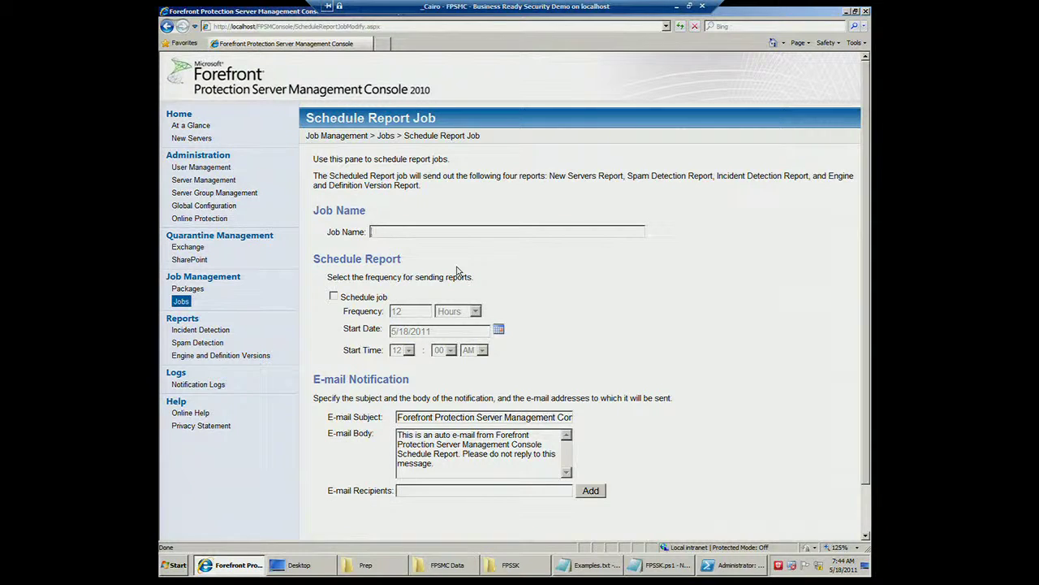
pyautogui.write('cr')
pyautogui.write('ports')
pyautogui.click(333, 295)
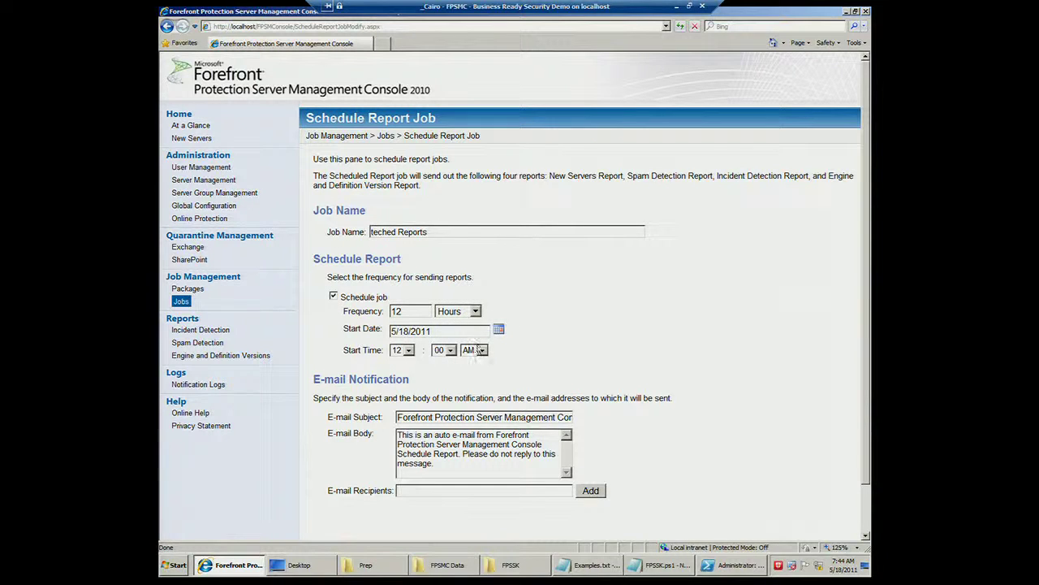
pyautogui.scroll(-2, 513, 353)
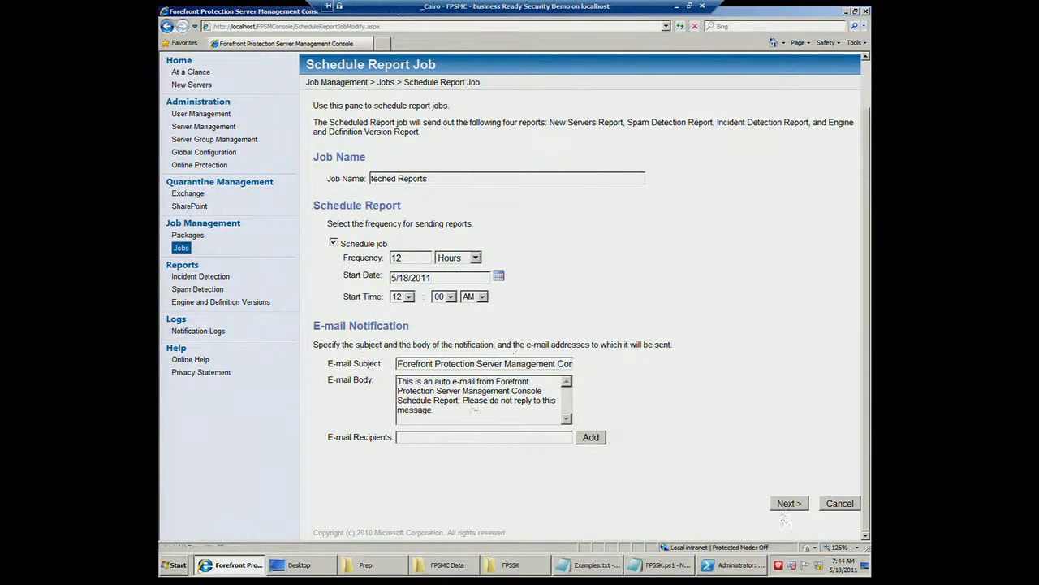
# Add the administrator's address as a report recipient and continue.
pyautogui.click(435, 437)
pyautogui.write('administrator@woodgrovebank.com')
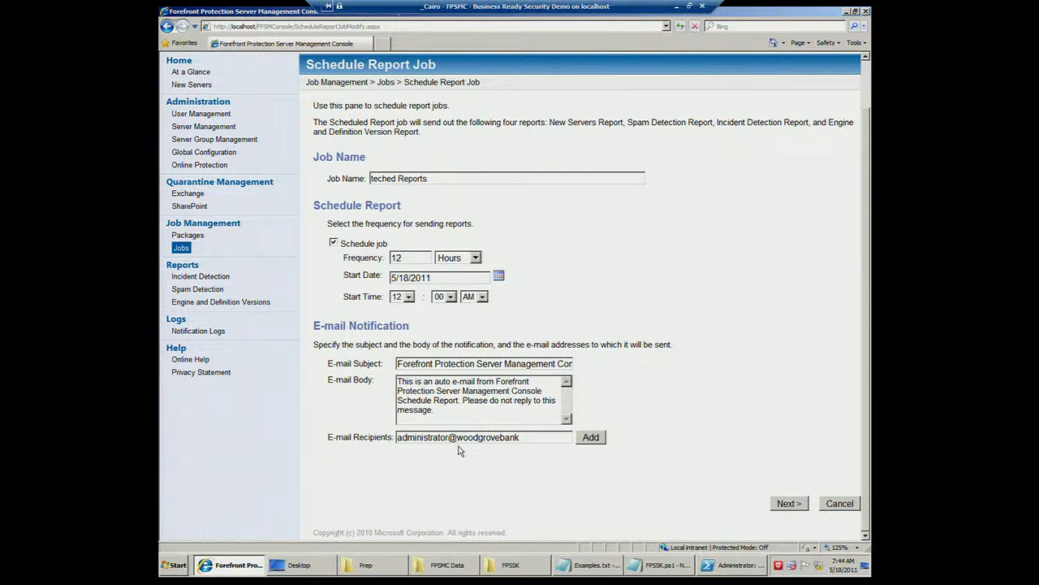
pyautogui.click(589, 437)
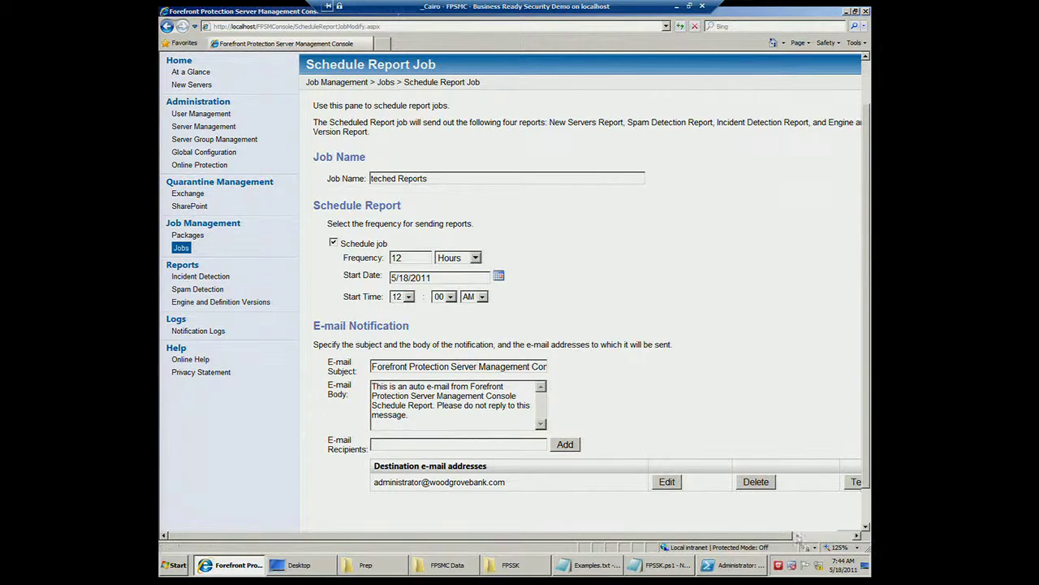
pyautogui.moveTo(718, 536); pyautogui.dragTo(779, 536)
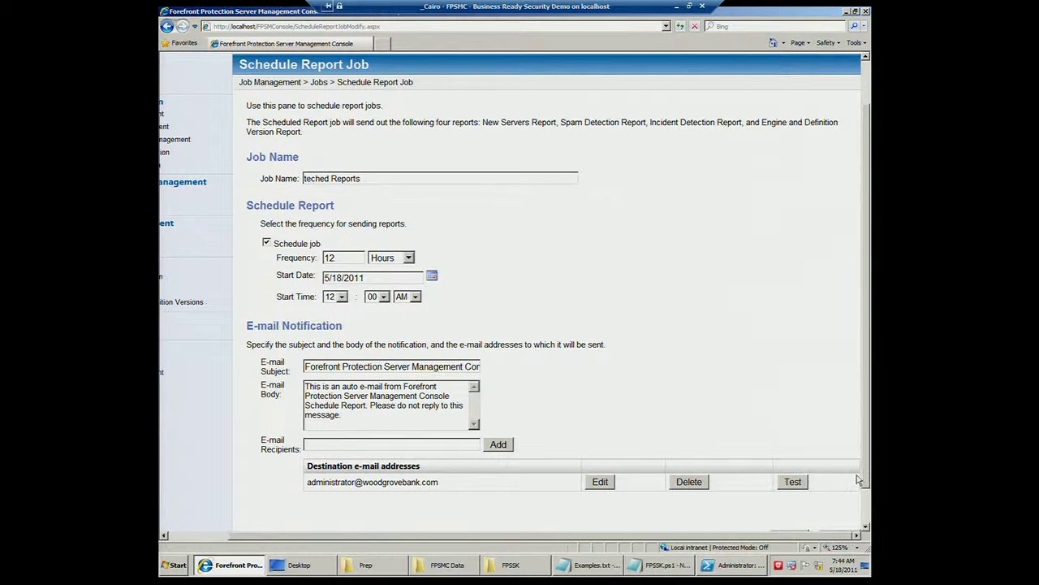
pyautogui.scroll(-2, 861, 479)
pyautogui.click(786, 507)
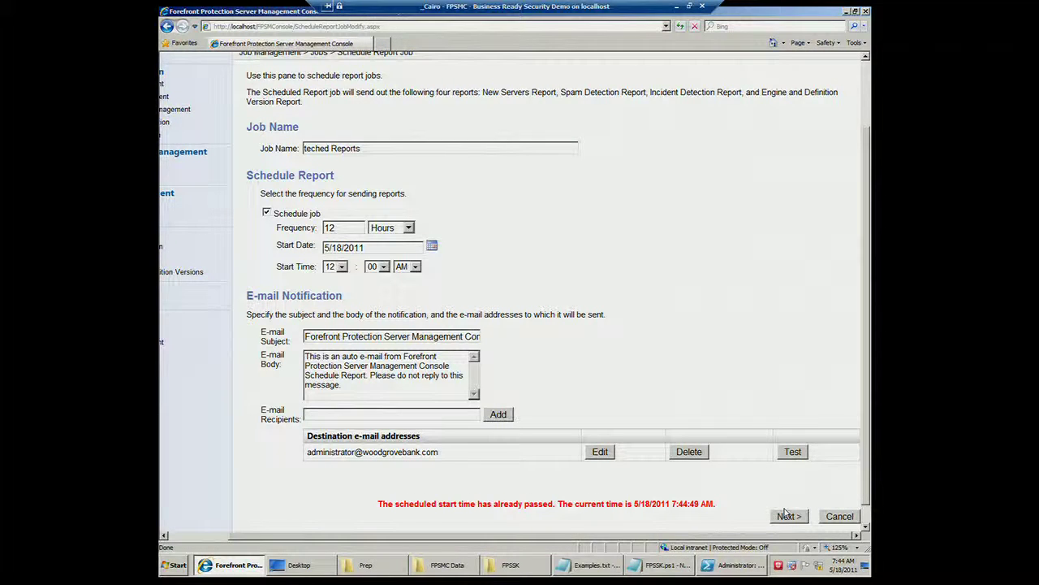
# Set the 12-hour schedule to start 5/19/2011 and proceed to report parameters.
pyautogui.click(431, 245)
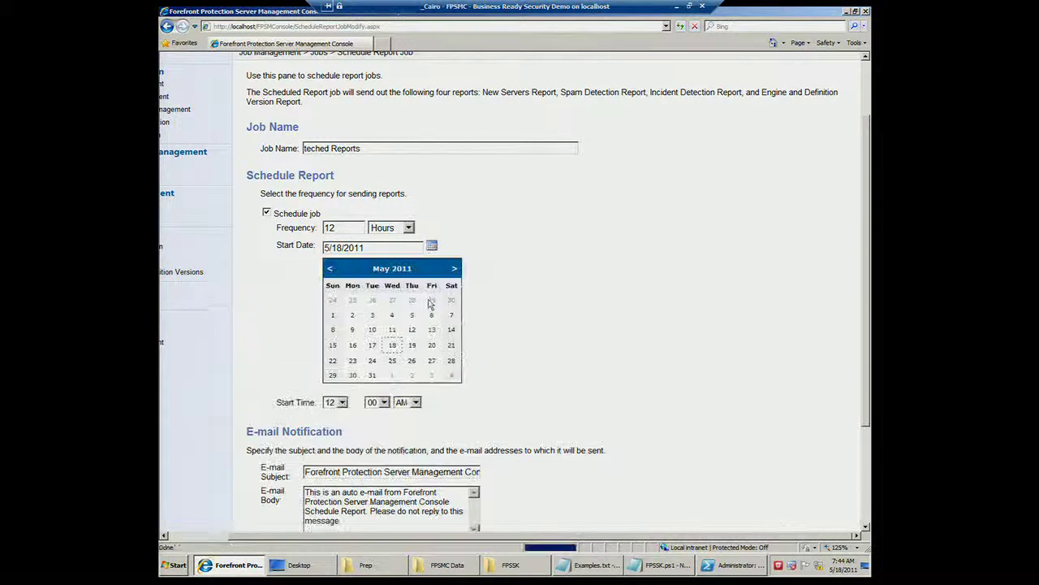
pyautogui.click(412, 345)
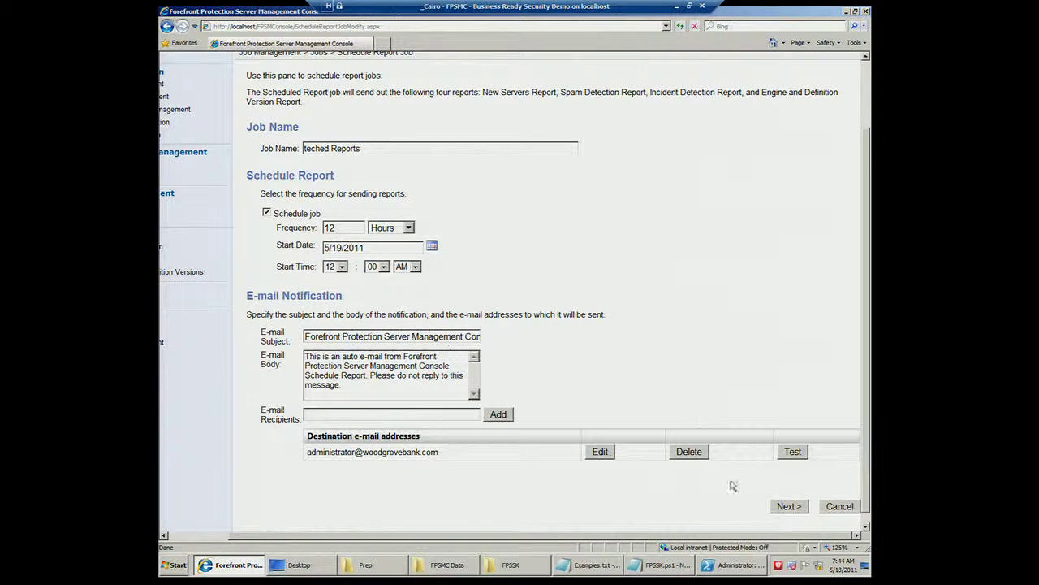
pyautogui.click(788, 506)
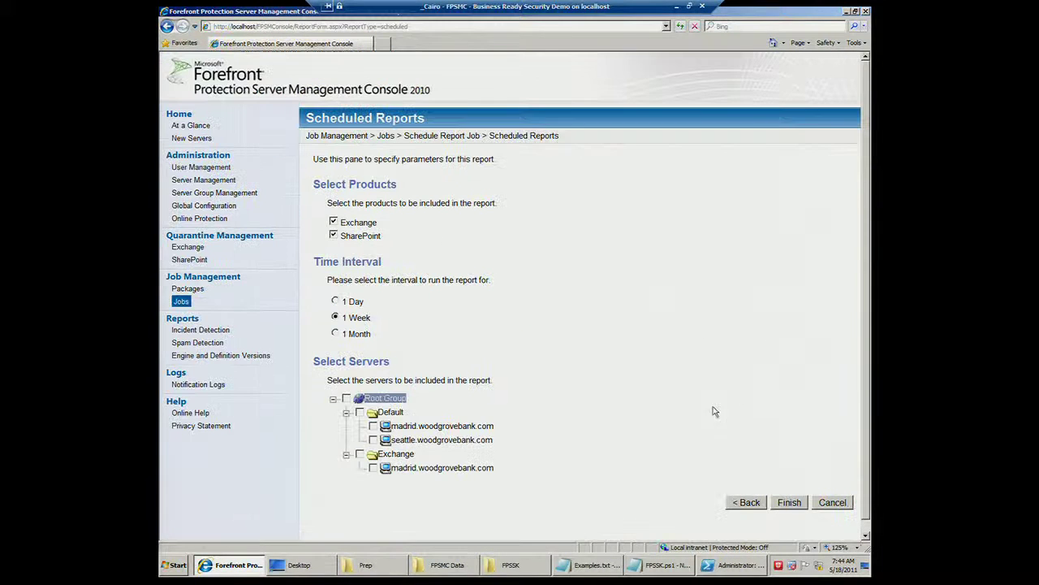
# Target the Exchange madrid server, save teched Reports, then select Product Activation Jobs.
pyautogui.click(360, 453)
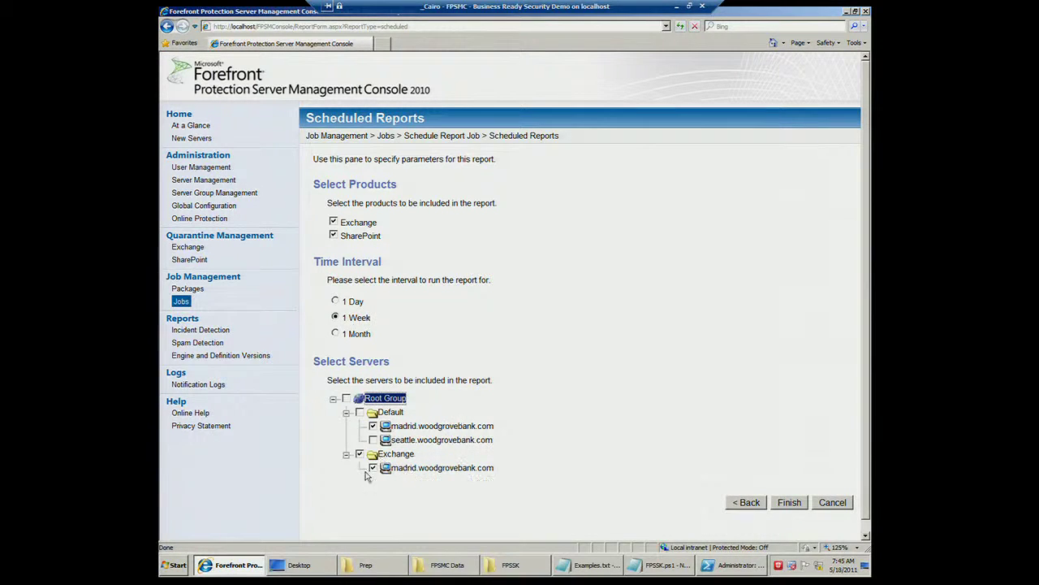
pyautogui.click(788, 504)
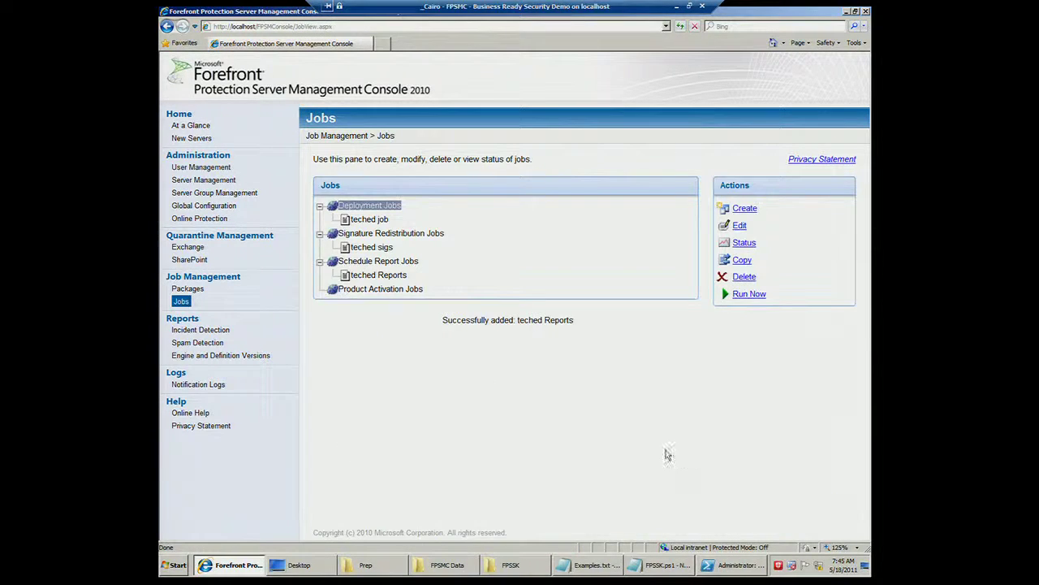
pyautogui.click(367, 290)
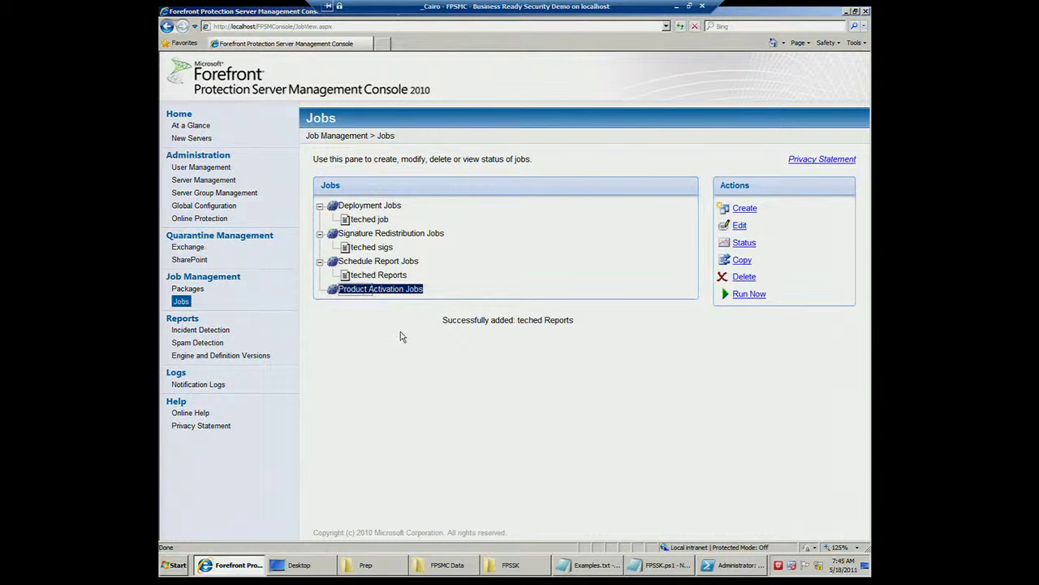
# Start a product activation job 'teched license' with product activation enabled and the product key entered.
pyautogui.click(743, 209)
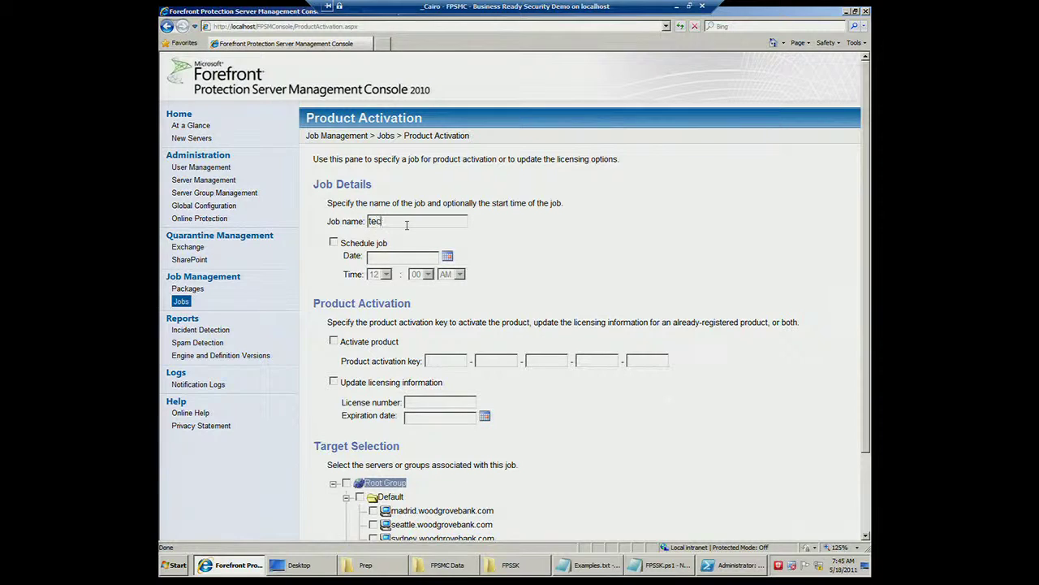
pyautogui.write('d license')
pyautogui.click(333, 342)
pyautogui.click(447, 363)
pyautogui.write('78888-8888')
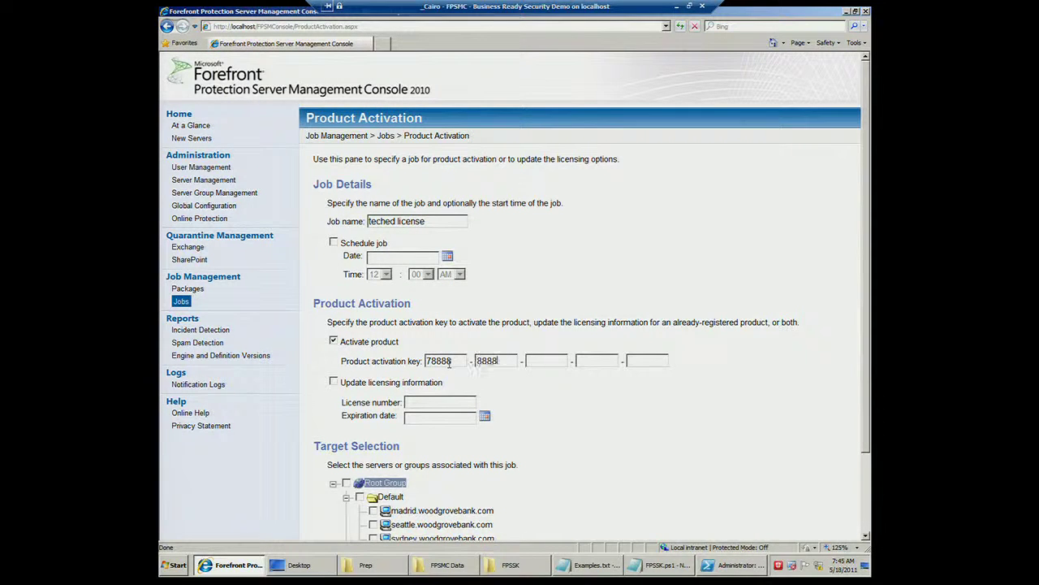
pyautogui.write('8-888888-88888-8888')
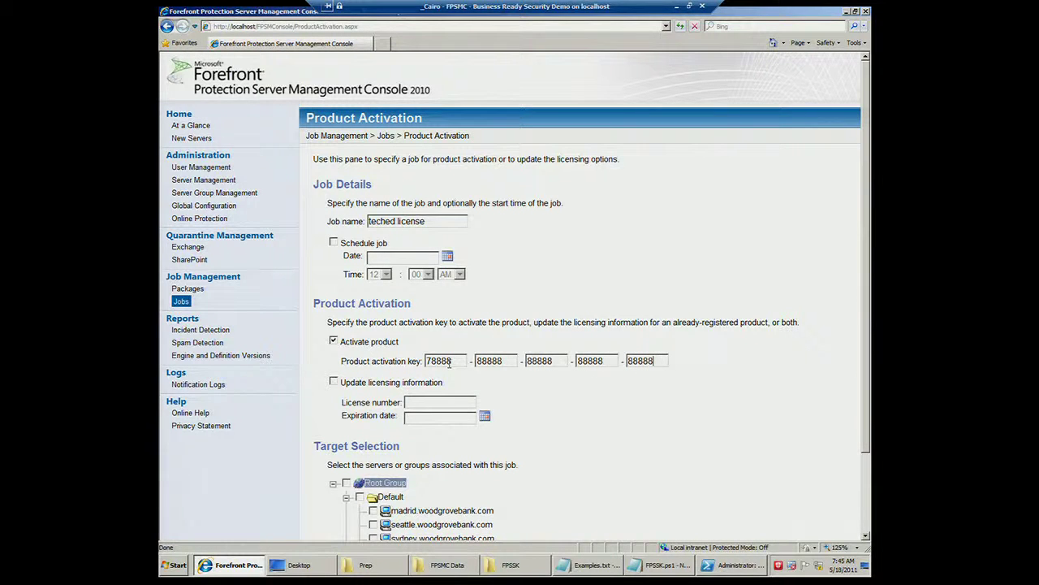
# Add the license number expiring 7/15/2011, target the Exchange madrid server, and save.
pyautogui.click(333, 381)
pyautogui.click(484, 415)
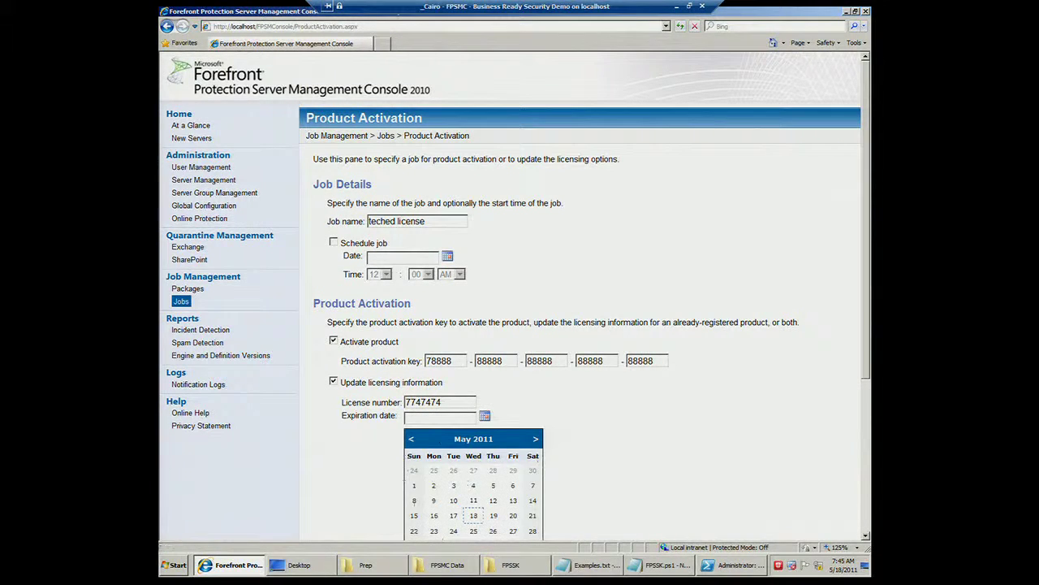
pyautogui.click(535, 438)
pyautogui.click(535, 439)
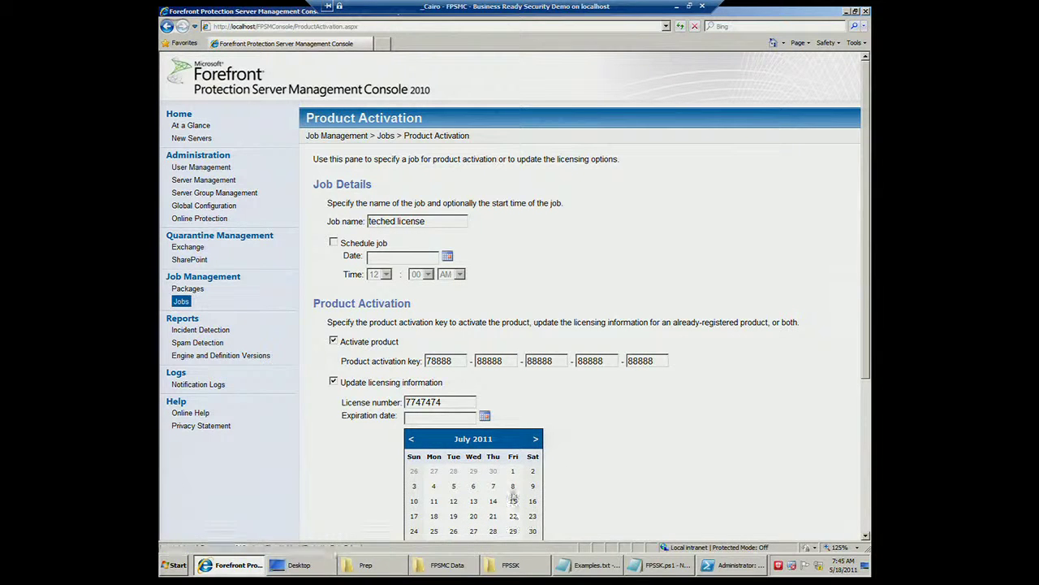
pyautogui.click(513, 501)
pyautogui.scroll(-1, 576, 471)
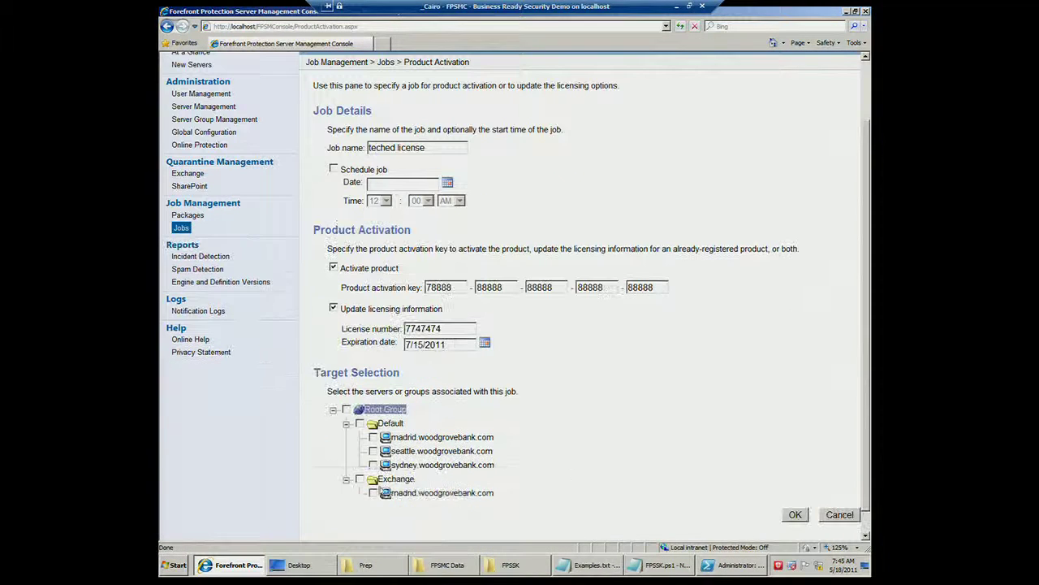
pyautogui.click(360, 479)
pyautogui.click(796, 517)
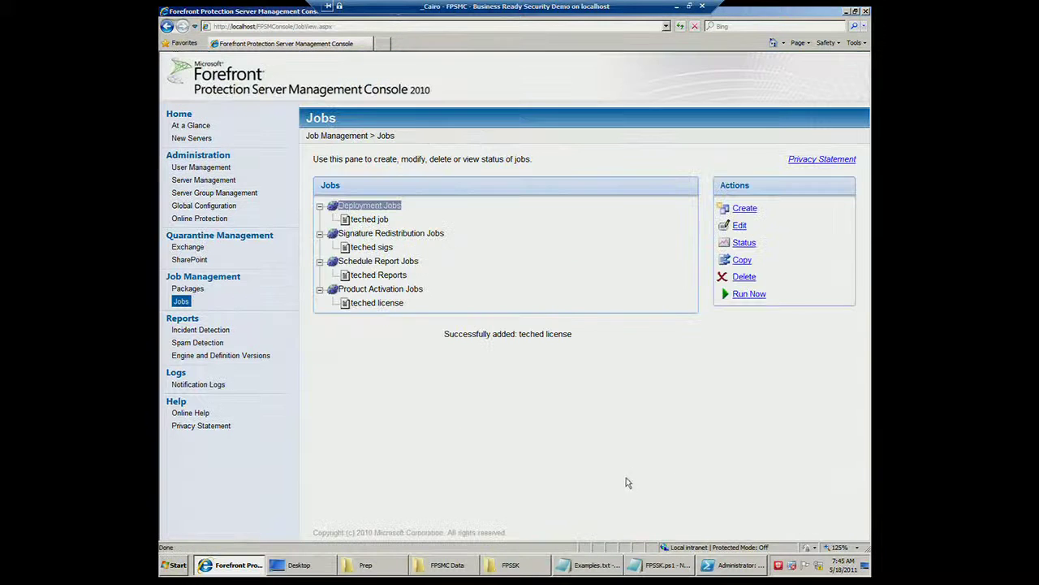
pyautogui.click(374, 303)
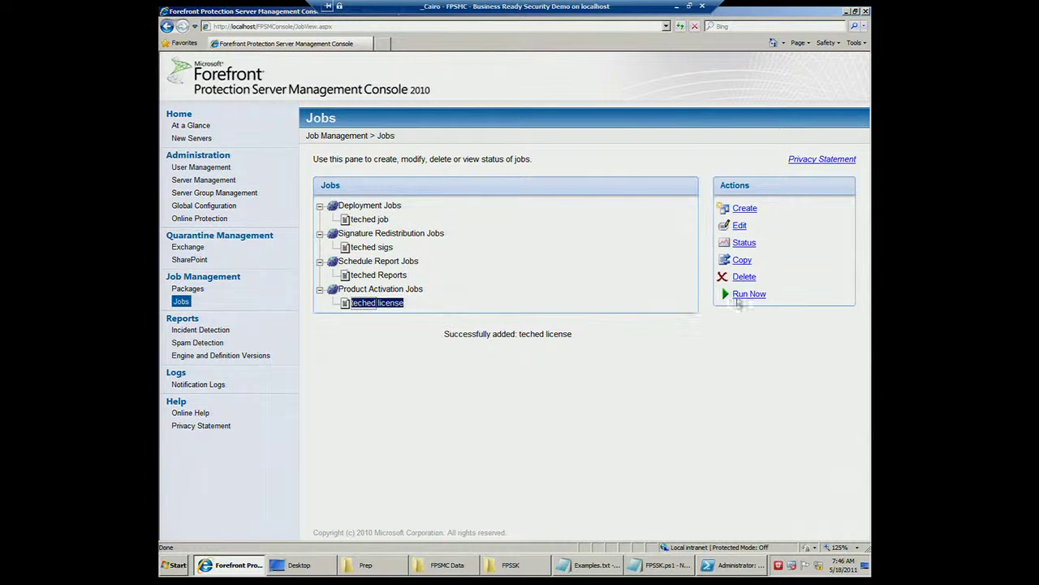
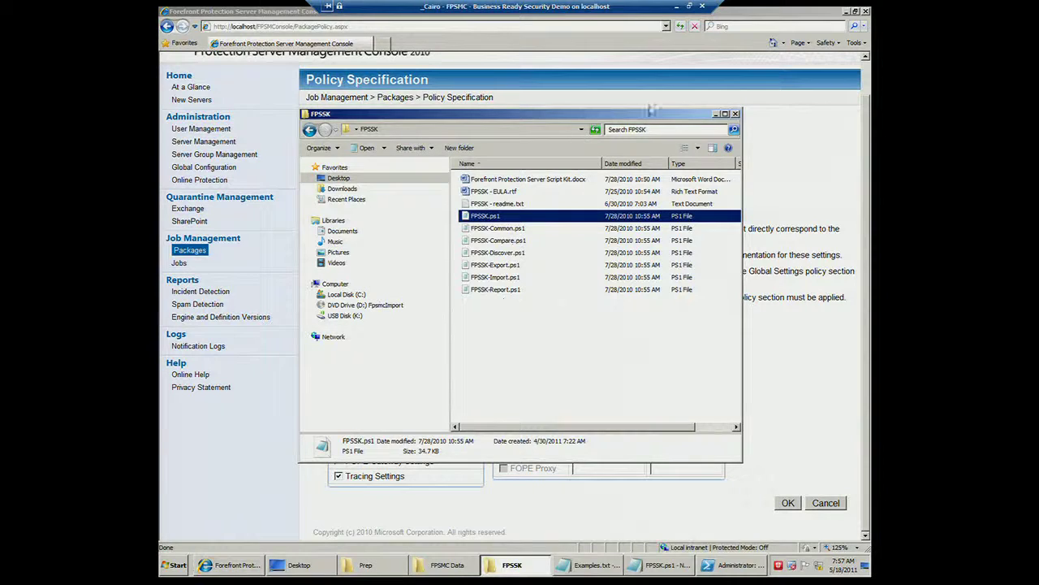
pyautogui.moveTo(628, 118); pyautogui.dragTo(593, 109)
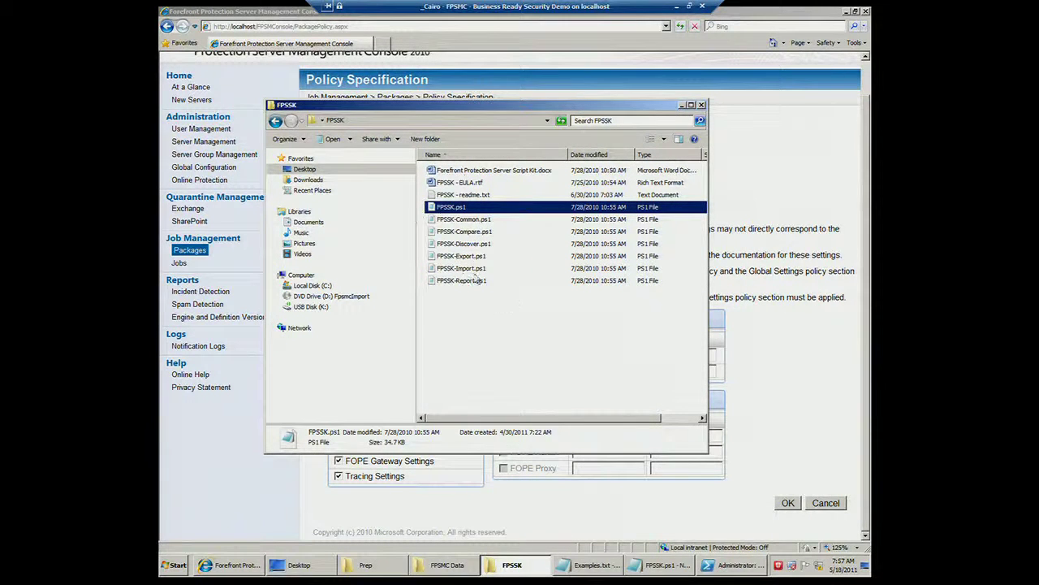
pyautogui.click(454, 220)
pyautogui.click(453, 210)
pyautogui.click(456, 221)
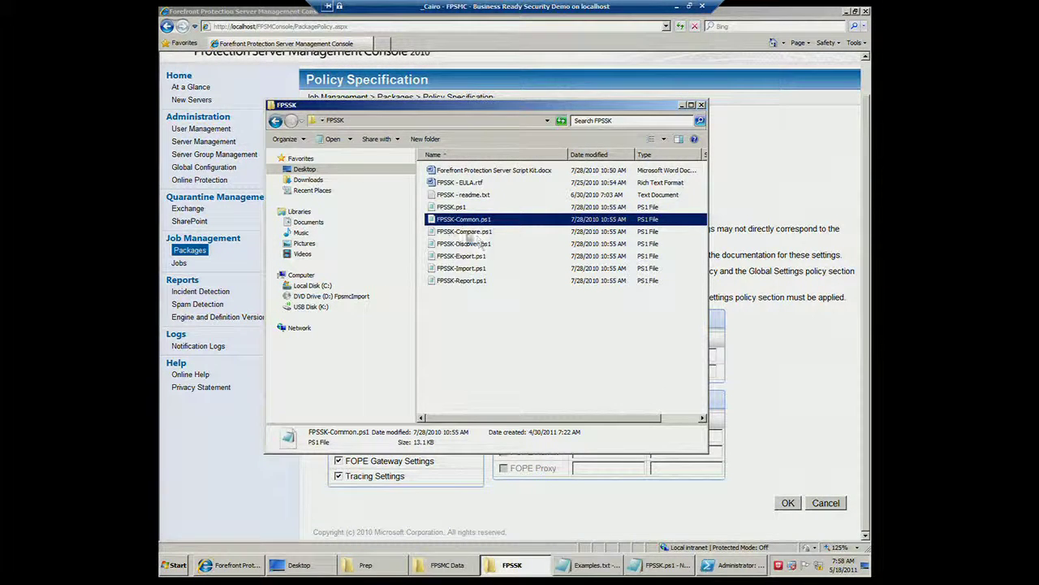
pyautogui.click(465, 235)
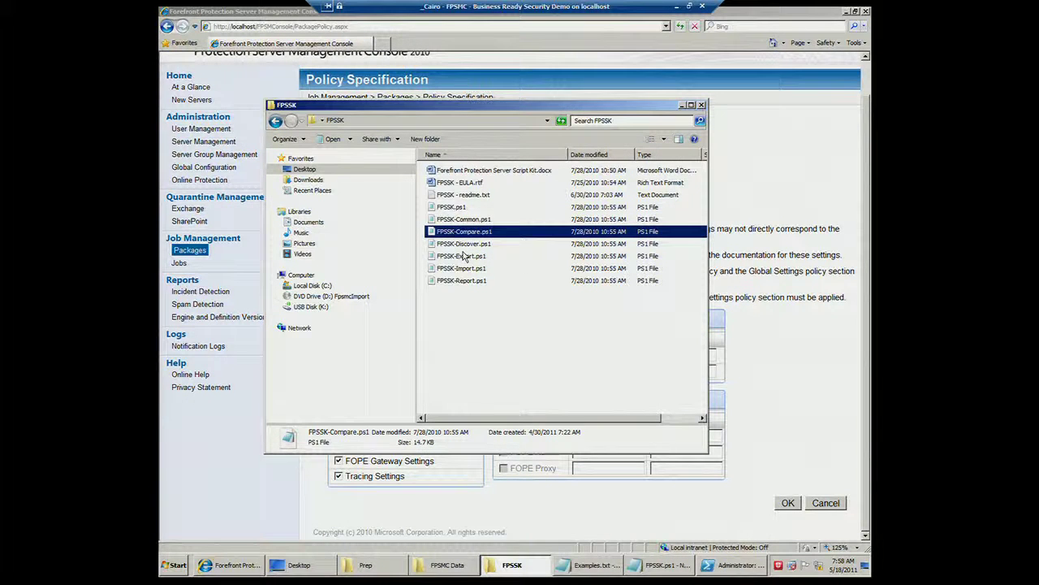
pyautogui.doubleClick(451, 207)
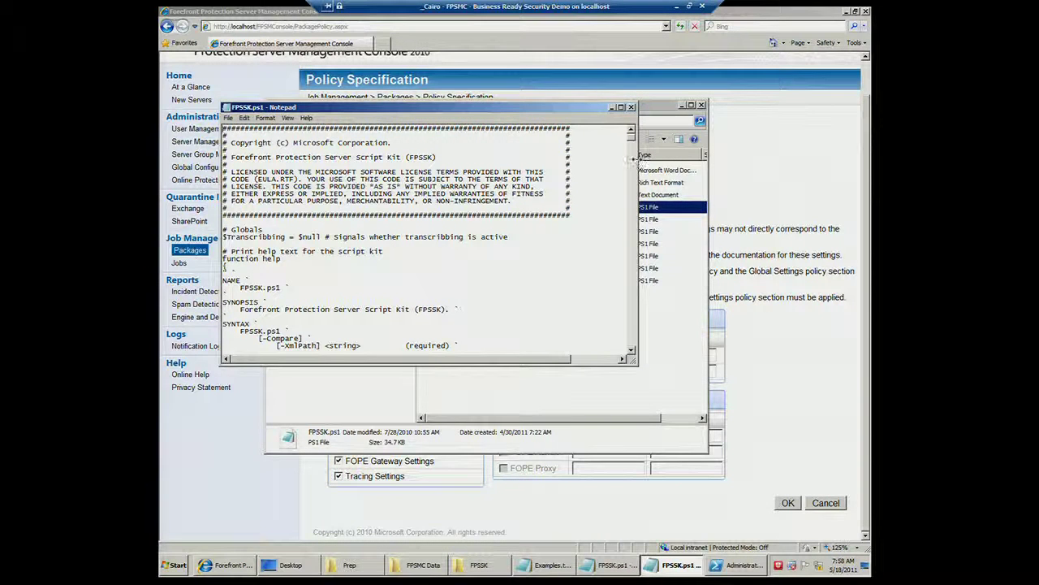
# Widen Notepad to read the FPSSK.ps1 help text, then close it and return to PowerShell.
pyautogui.moveTo(636, 159); pyautogui.dragTo(669, 109)
pyautogui.scroll(-7, 671, 143)
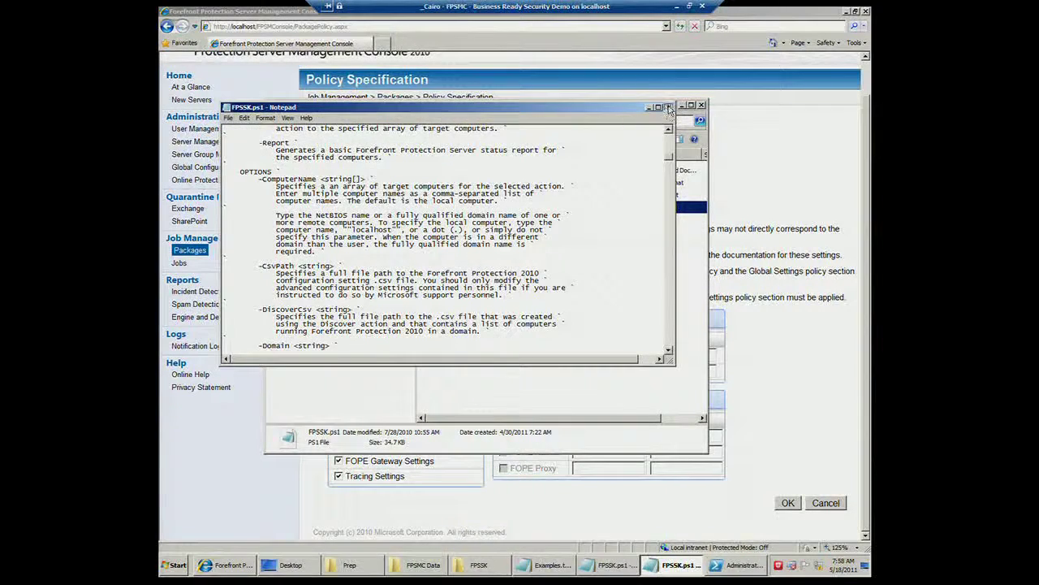
pyautogui.click(668, 107)
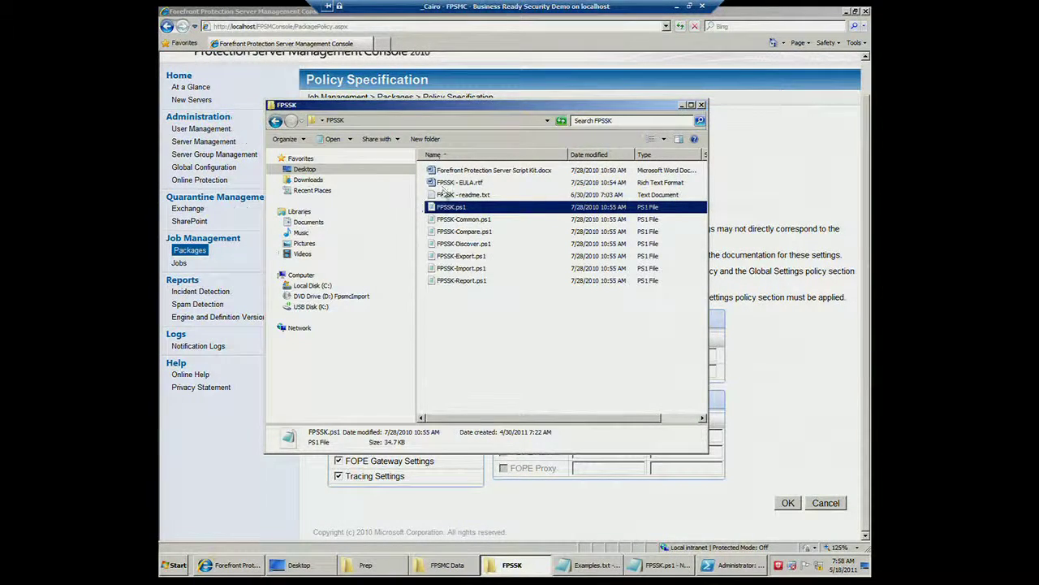
pyautogui.click(683, 105)
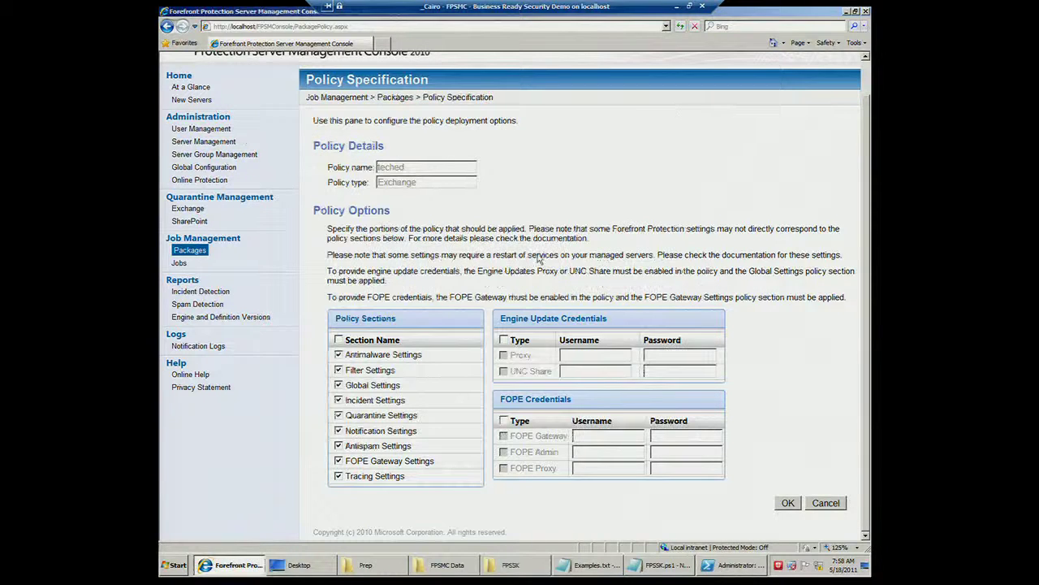
pyautogui.click(735, 569)
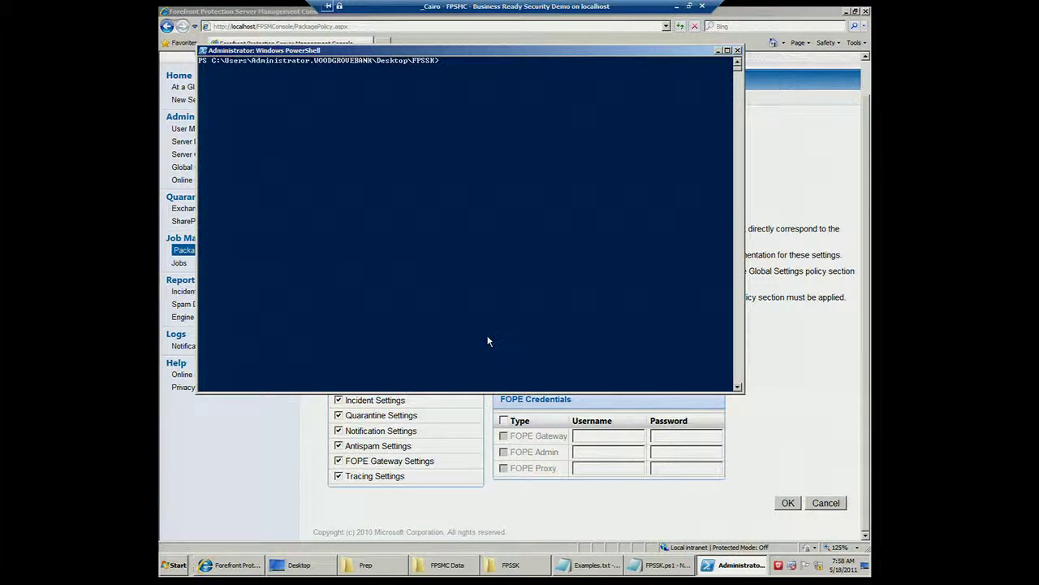
# List the FPSSK folder, then run .\FPSSK.ps1 -discover -domain woodgrovebank.com and check server versions.
pyautogui.write('dir')
pyautogui.press('Return')
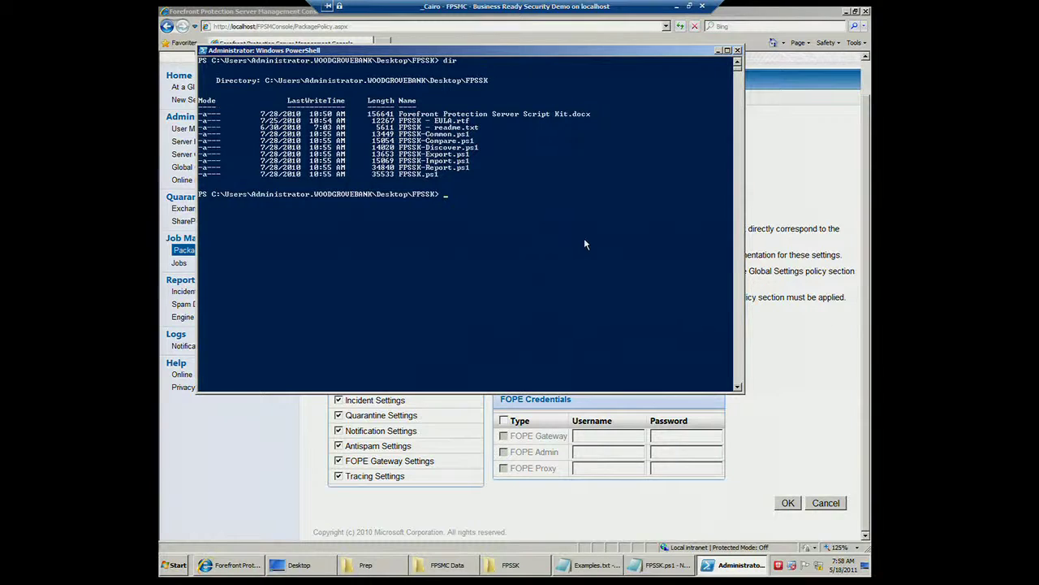
pyautogui.write('.\\FPSSK.ps1 -report -computername madrid,')
pyautogui.press('Up')
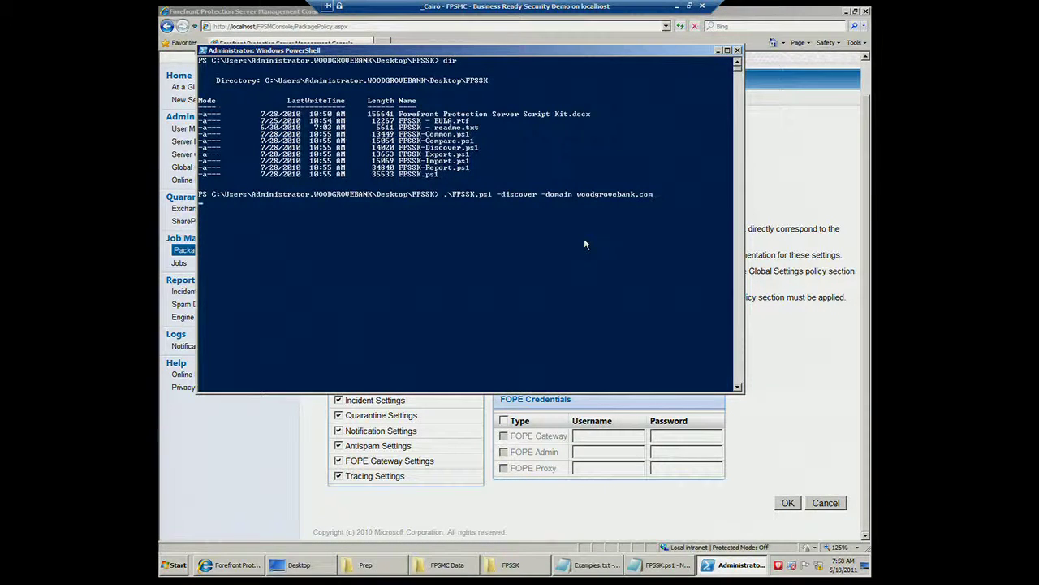
pyautogui.press('Return')
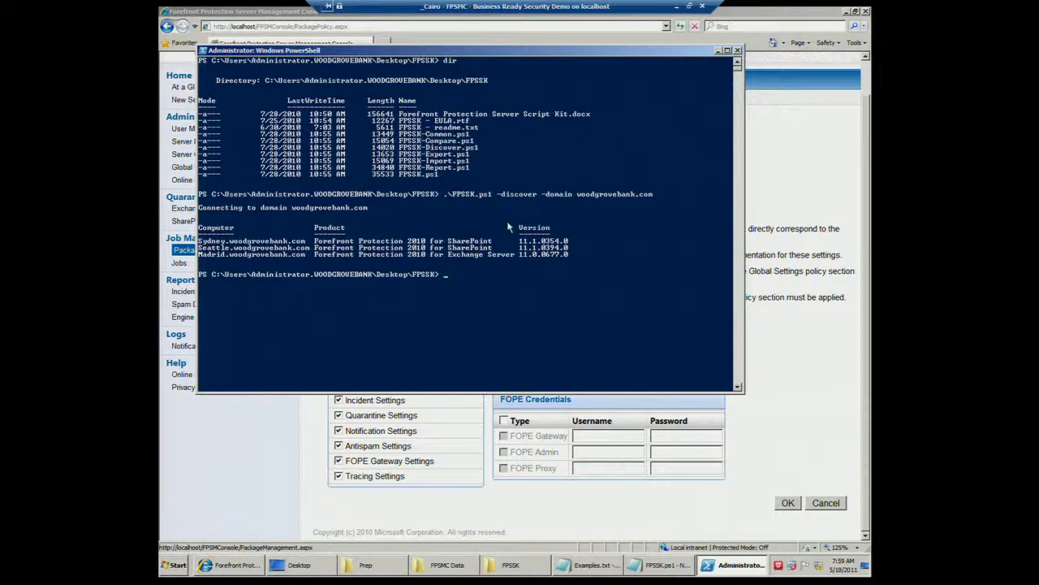
pyautogui.moveTo(520, 241); pyautogui.dragTo(599, 260)
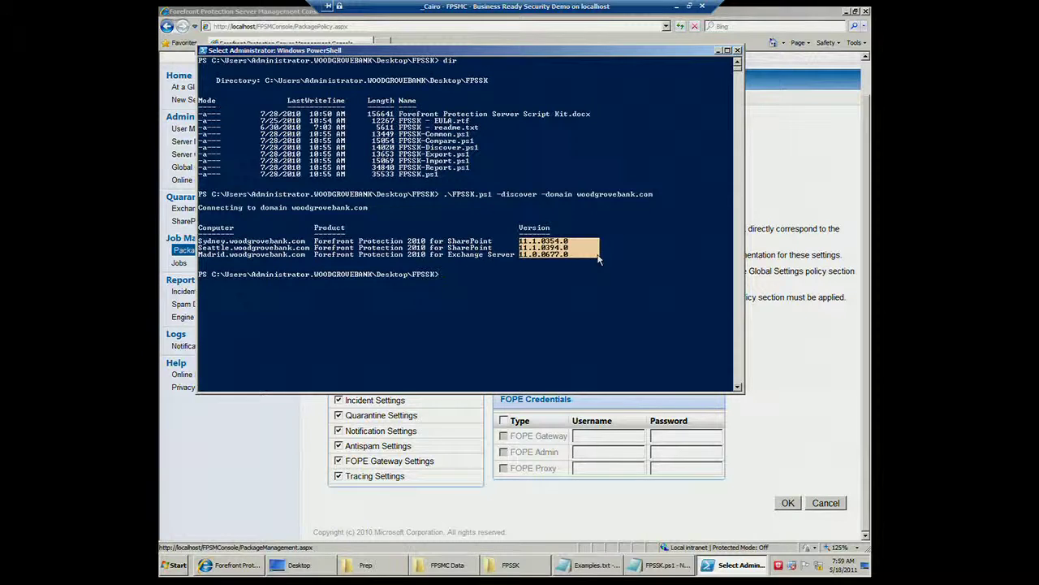
pyautogui.click(486, 281)
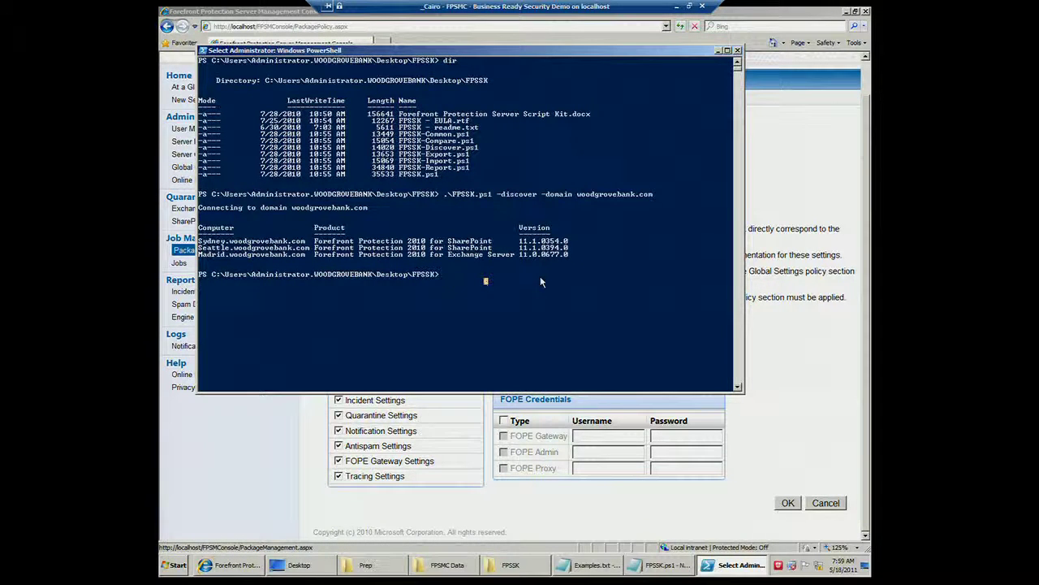
# Run .\FPSSK.ps1 -report -computername madrid, removing the pasted trailing comma.
pyautogui.press('Escape')
pyautogui.write('cls')
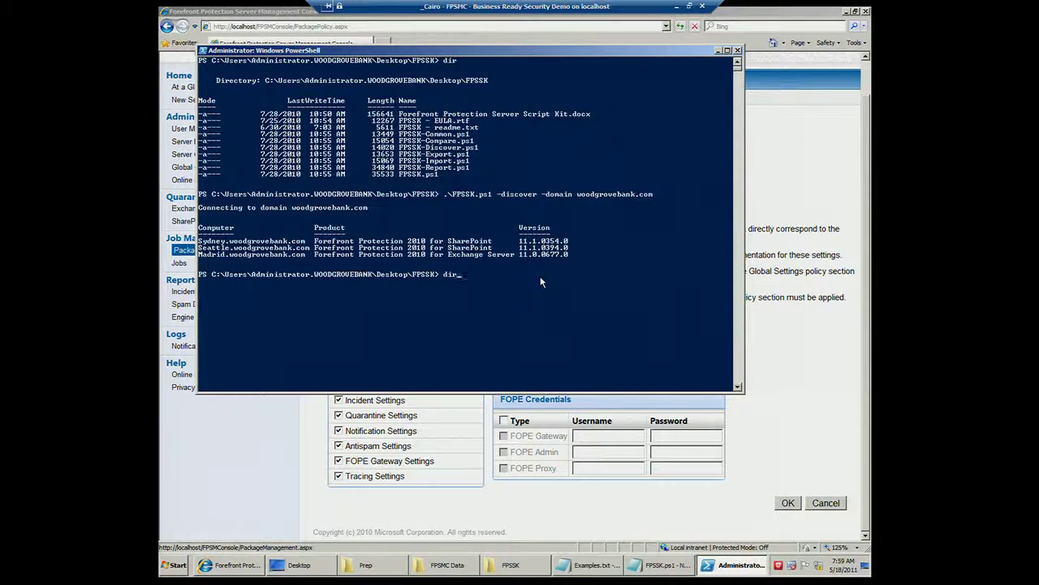
pyautogui.press('Escape')
pyautogui.rightClick(540, 276)
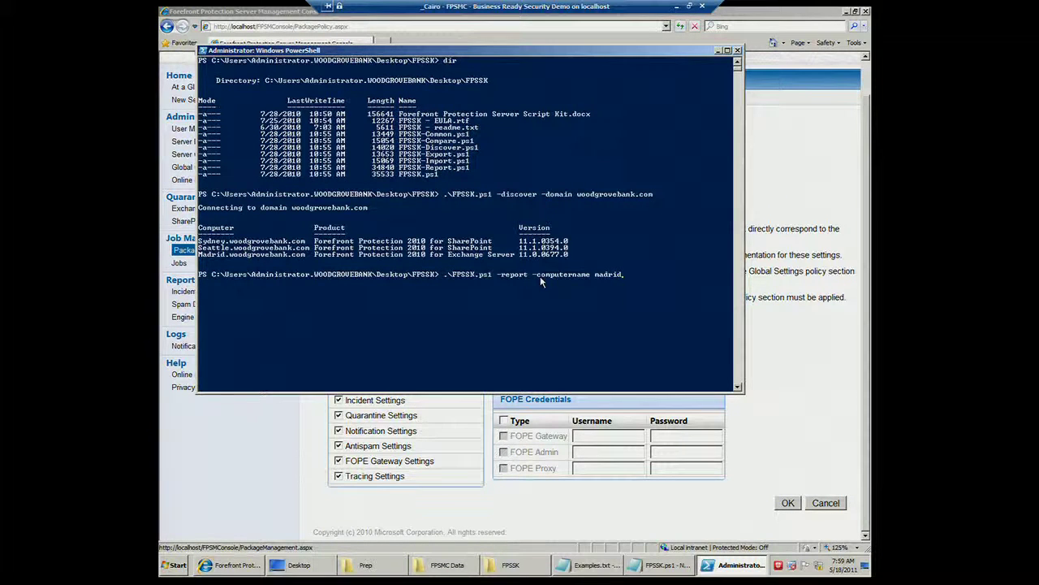
pyautogui.press('BackSpace')
pyautogui.press('Return')
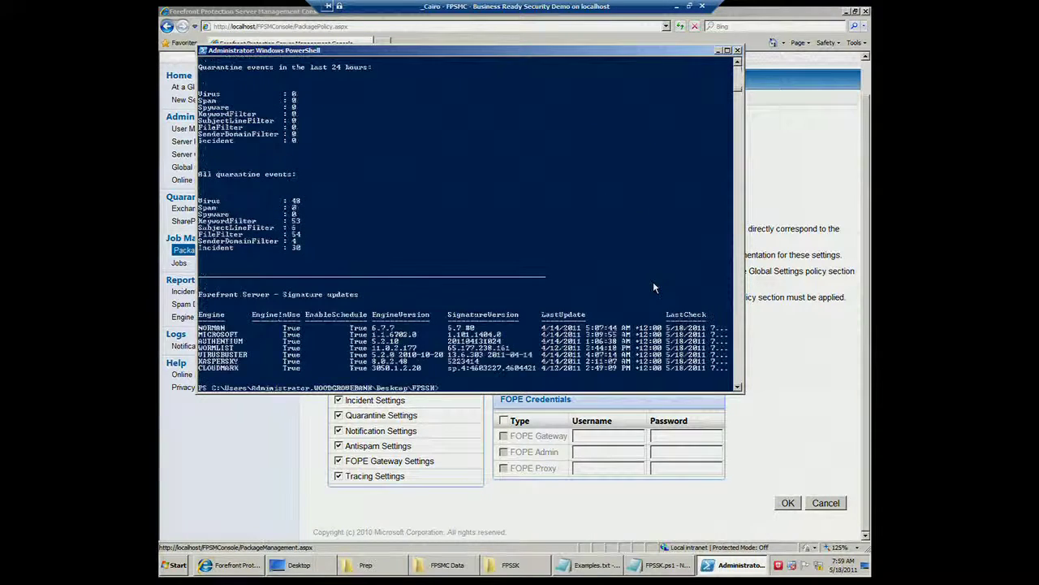
# Review the Madrid report's server details, health status table and malware detections section.
pyautogui.scroll(20, 621, 234)
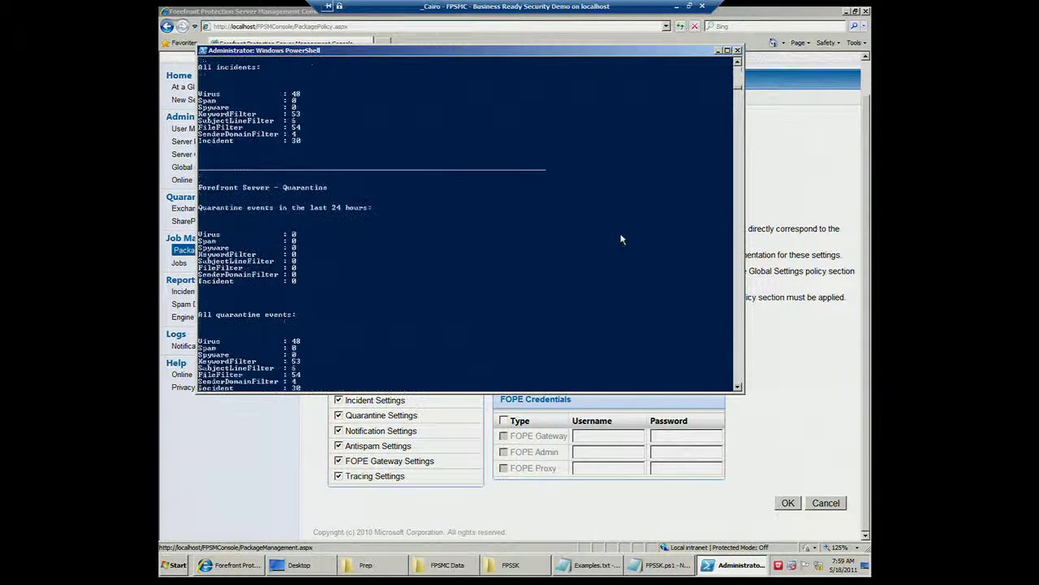
pyautogui.scroll(20, 623, 240)
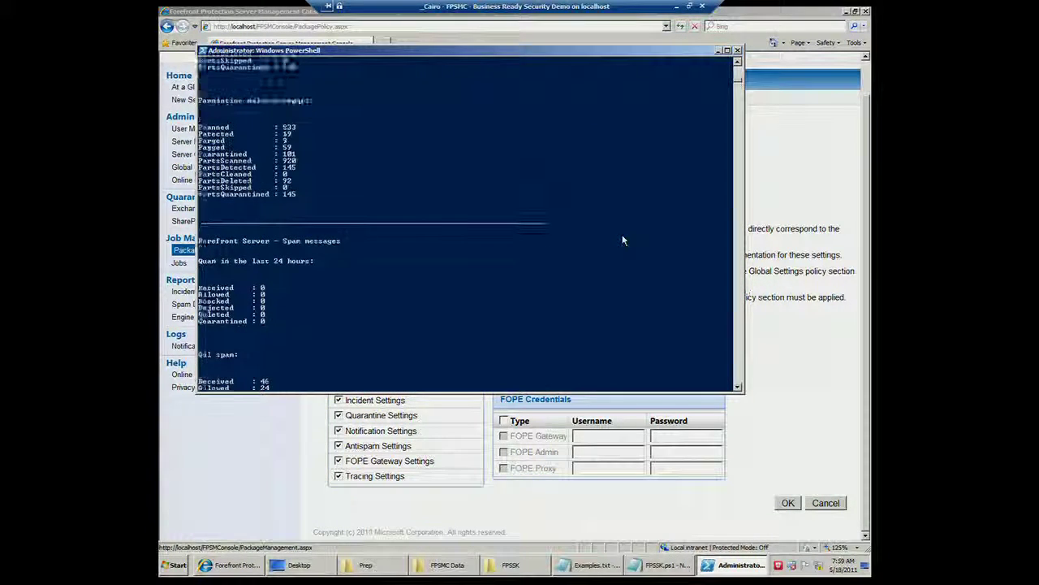
pyautogui.scroll(10, 623, 239)
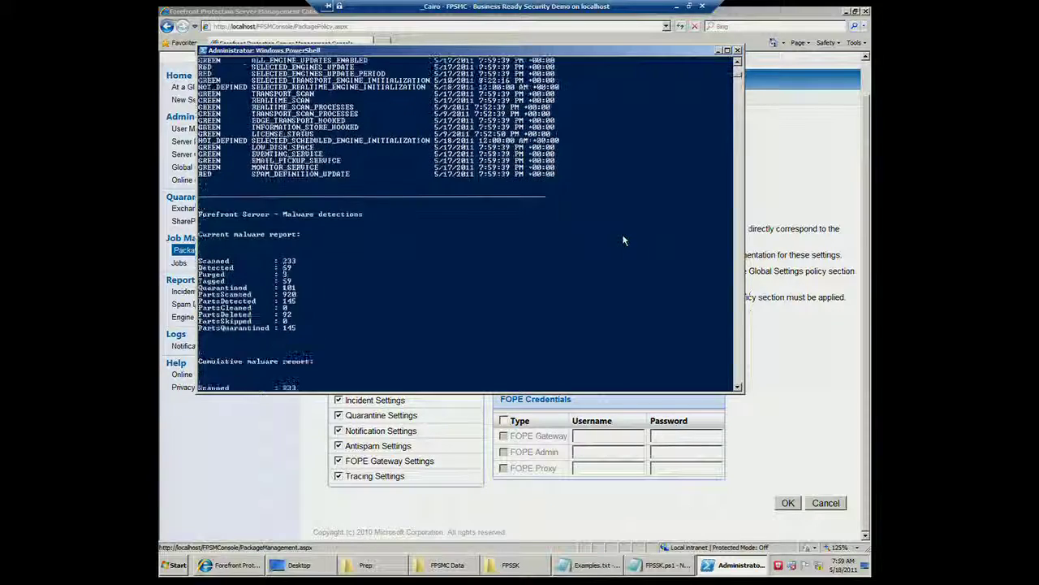
pyautogui.scroll(7, 623, 240)
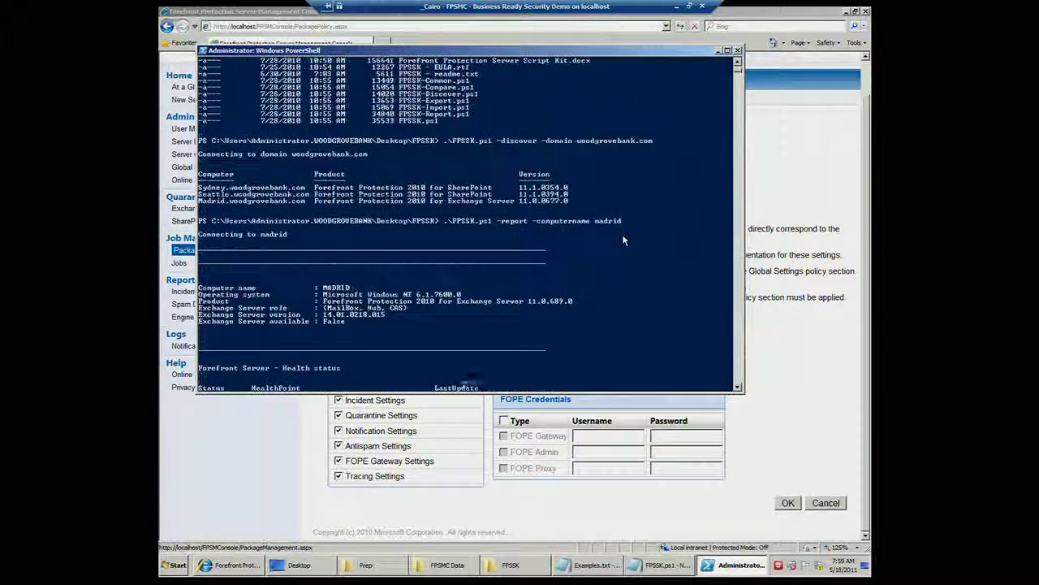
pyautogui.scroll(-6, 623, 239)
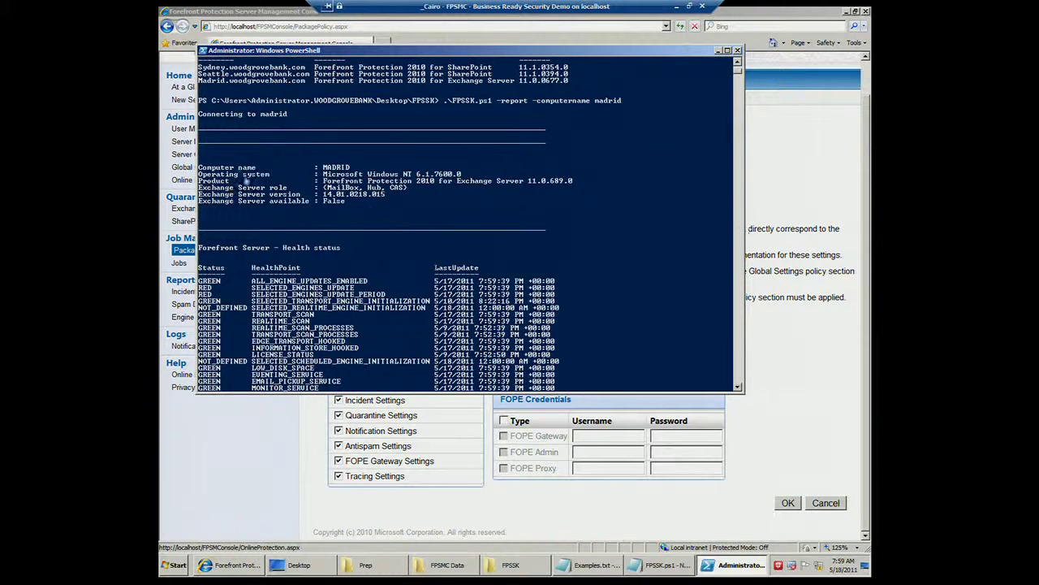
pyautogui.scroll(-2, 436, 219)
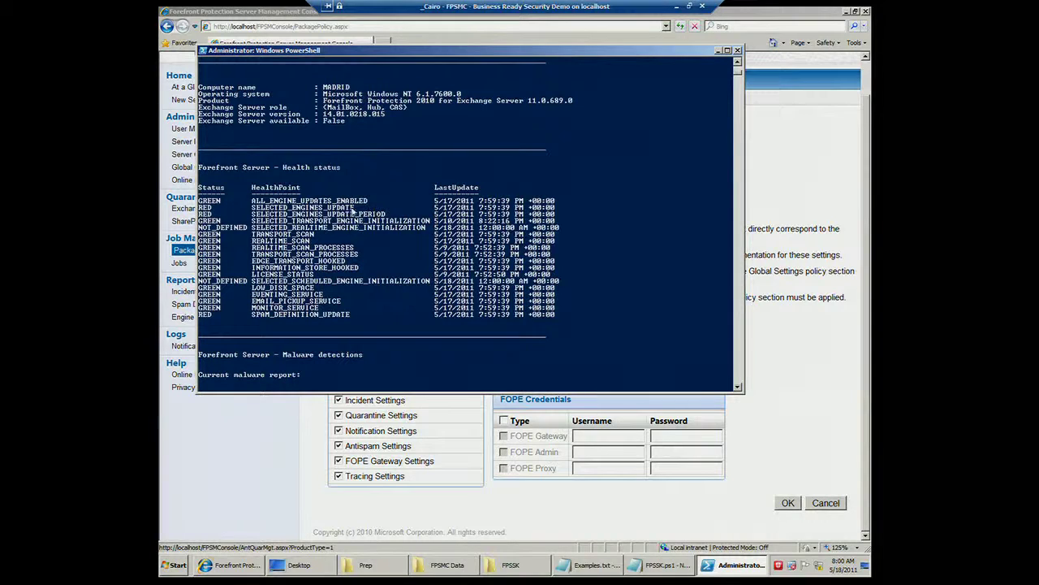
pyautogui.moveTo(354, 209); pyautogui.dragTo(198, 210)
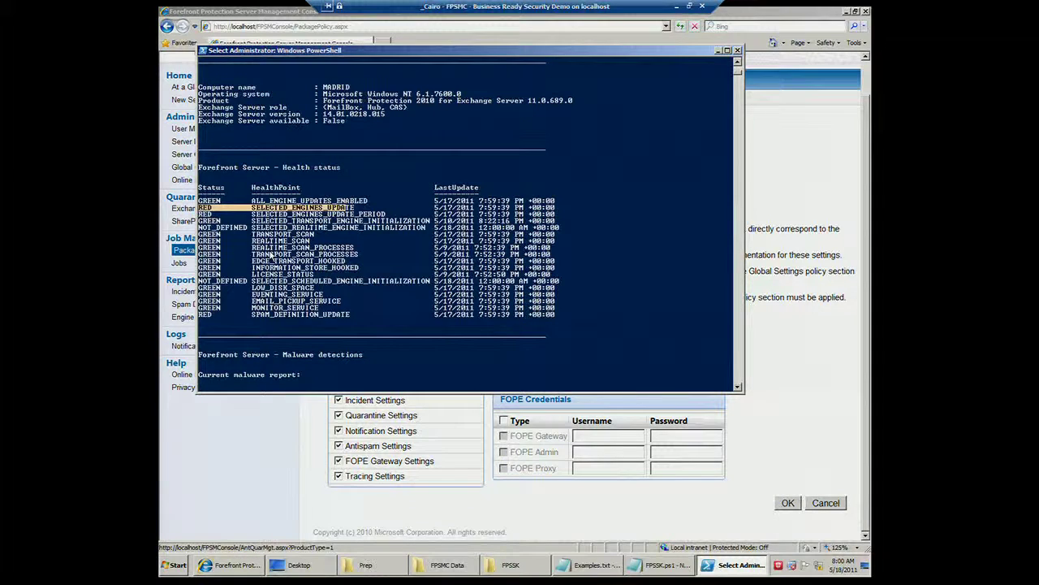
pyautogui.rightClick(375, 233)
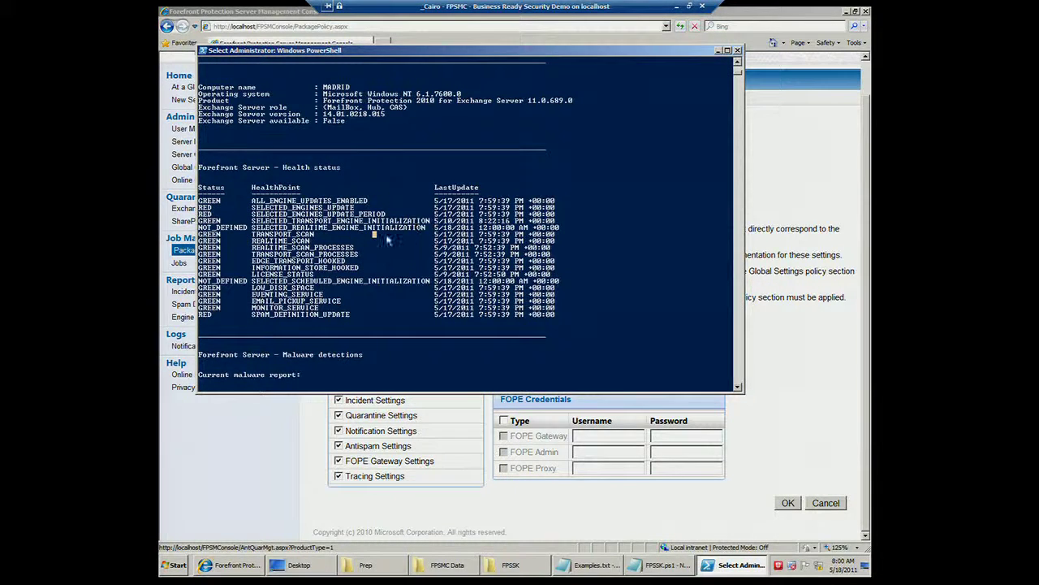
pyautogui.moveTo(387, 293); pyautogui.dragTo(199, 296)
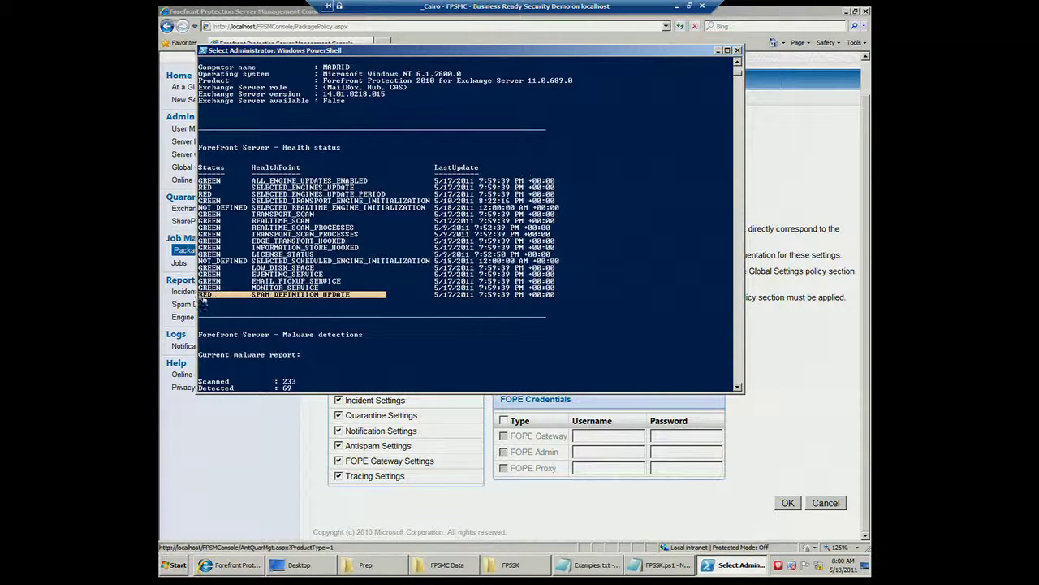
pyautogui.rightClick(272, 309)
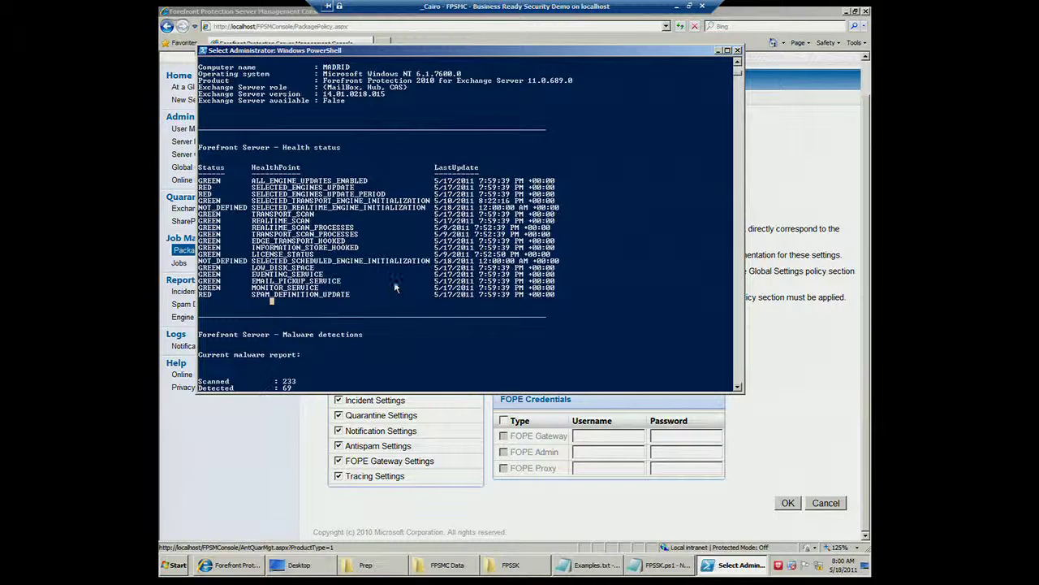
pyautogui.scroll(-7, 376, 288)
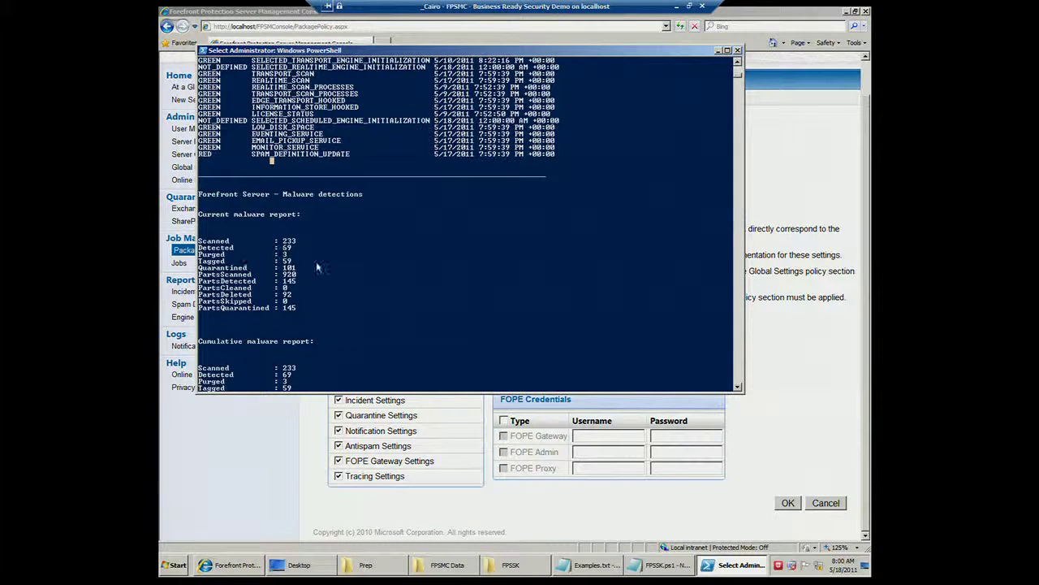
pyautogui.scroll(-3, 318, 292)
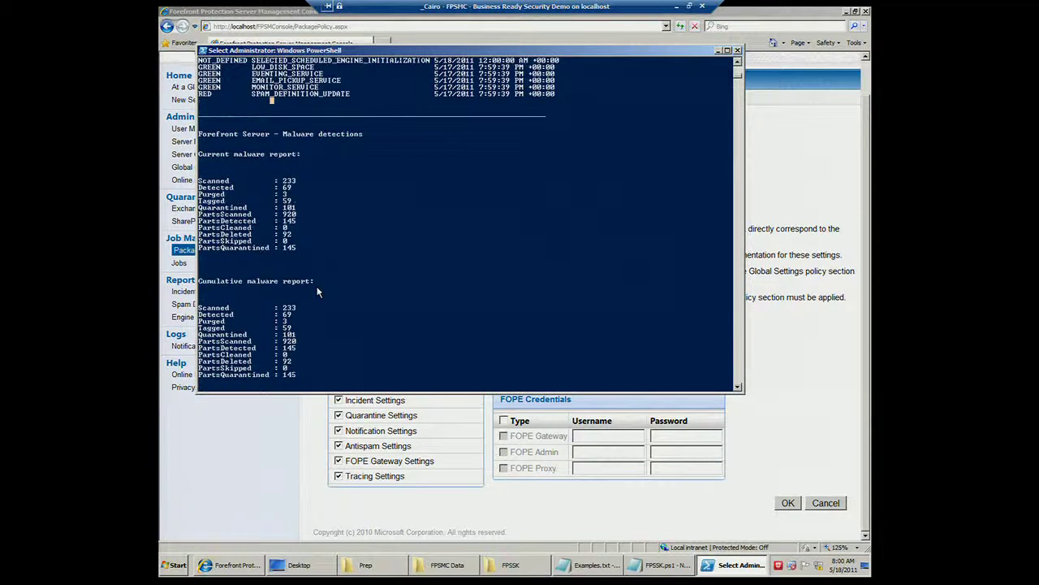
pyautogui.scroll(-4, 317, 292)
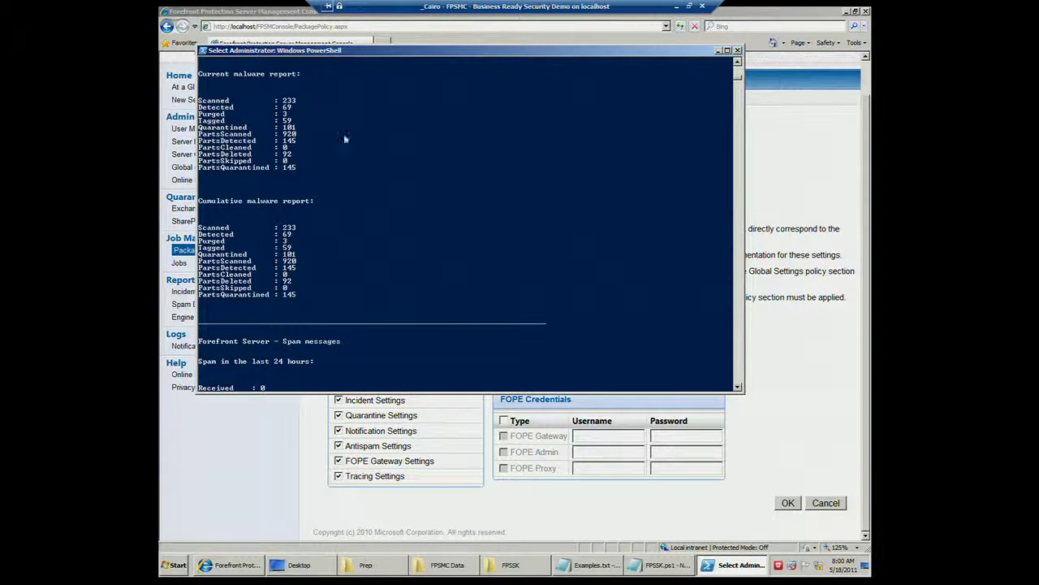
pyautogui.scroll(-5, 372, 161)
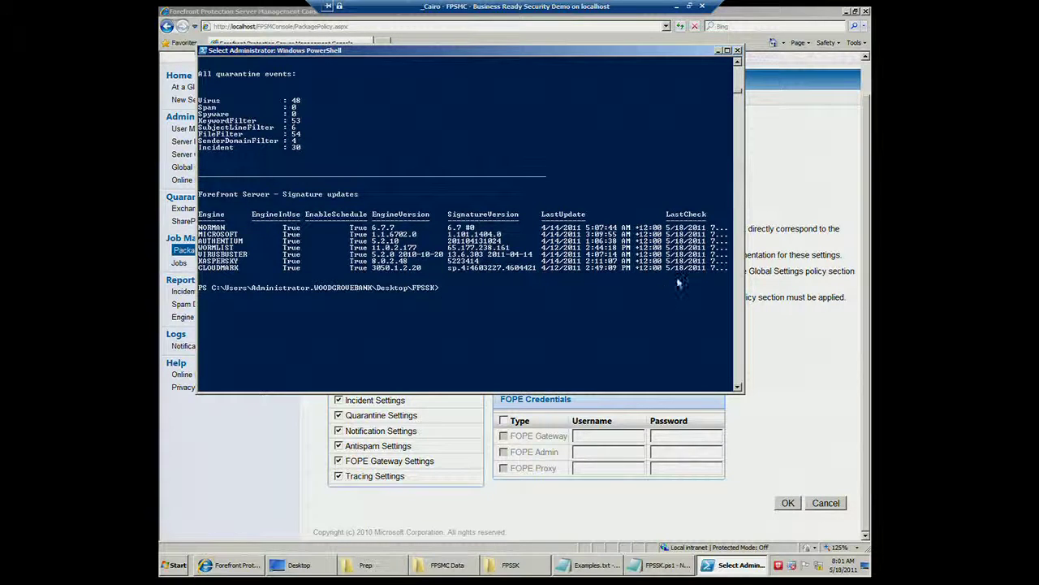
pyautogui.scroll(-11, 674, 285)
pyautogui.scroll(10, 679, 283)
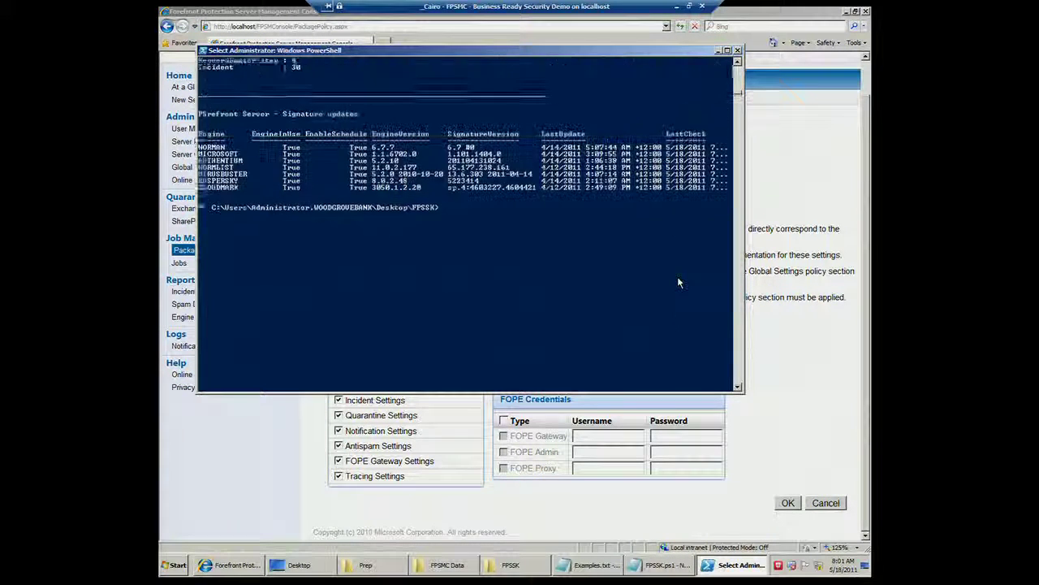